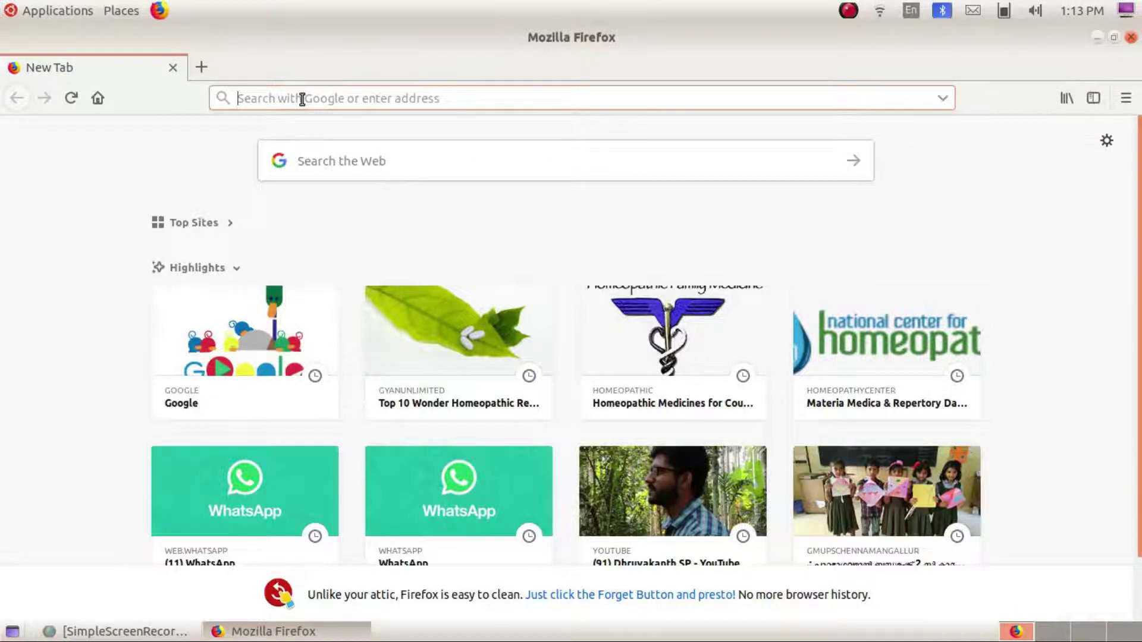
Go to samagra.kite.kerala.gov.in and open the site's login form.
{"action": "type", "text": "SAmagra.kite.kerala.gov.in/"}
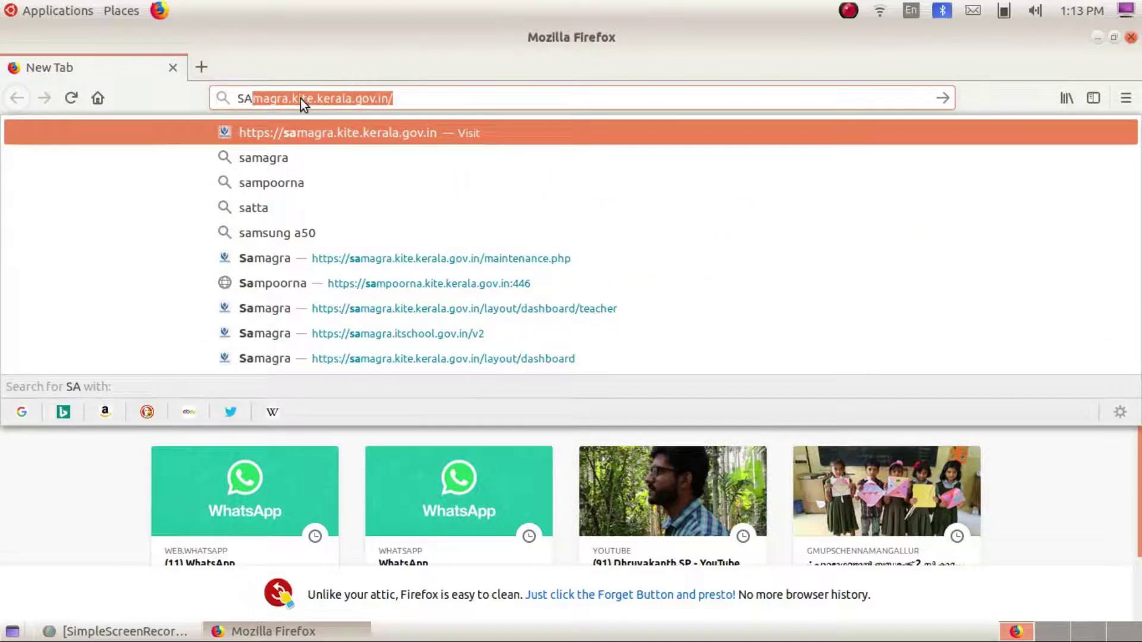
{"action": "left_click", "coordinate": [317, 136]}
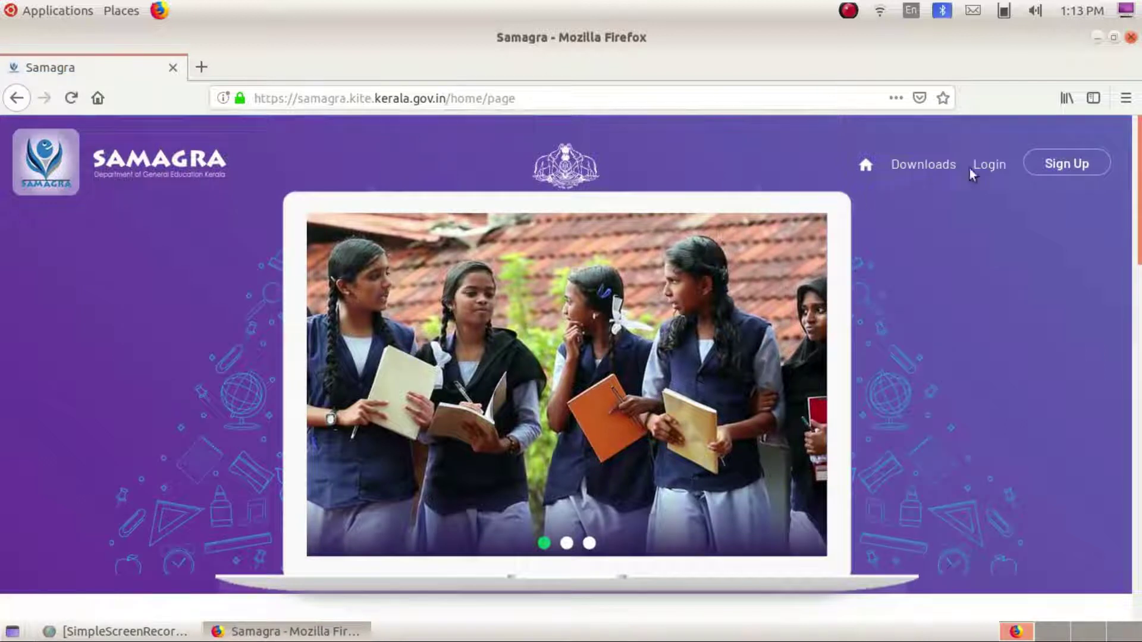
{"action": "left_click", "coordinate": [991, 168]}
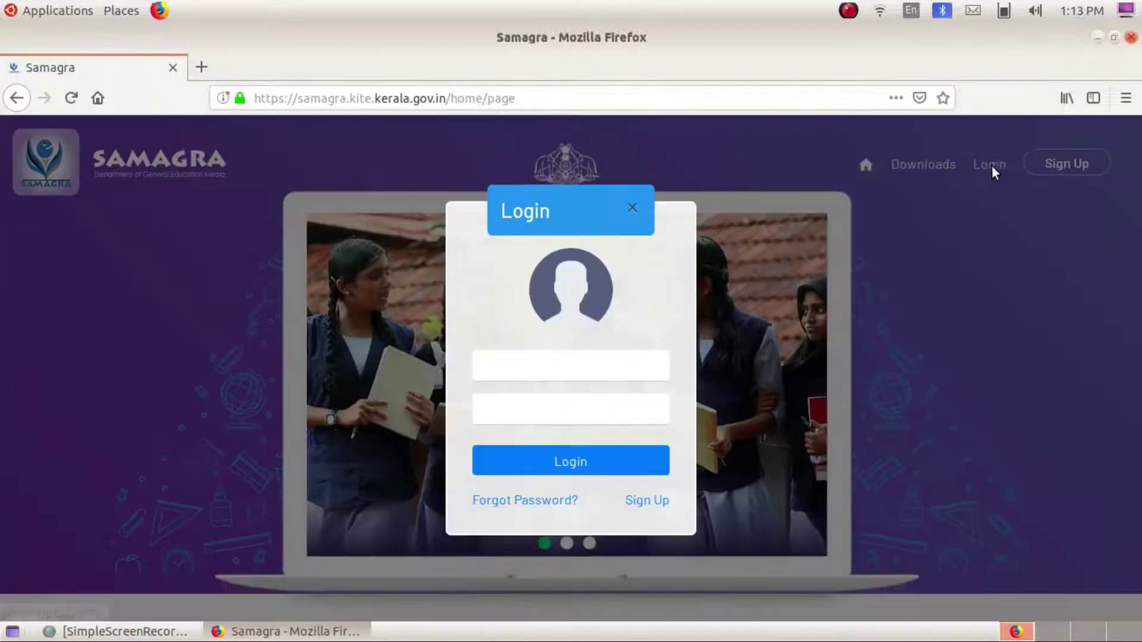
Log in with the account username and password, and decline saving the password in the browser.
{"action": "left_click", "coordinate": [545, 367]}
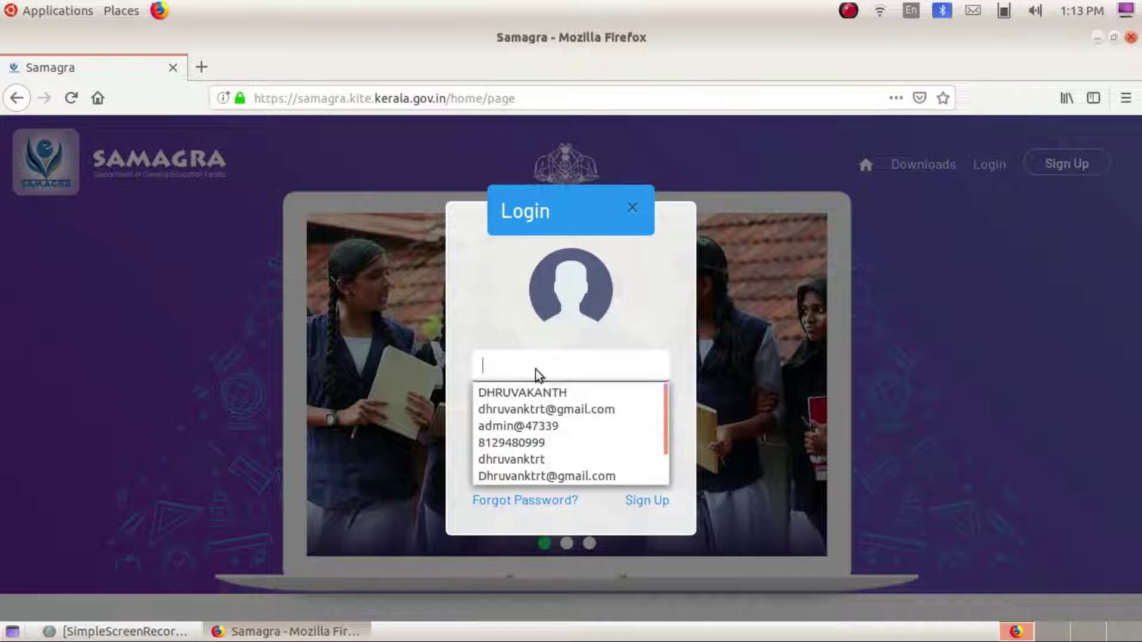
{"action": "left_click", "coordinate": [535, 388]}
{"action": "left_click", "coordinate": [520, 413]}
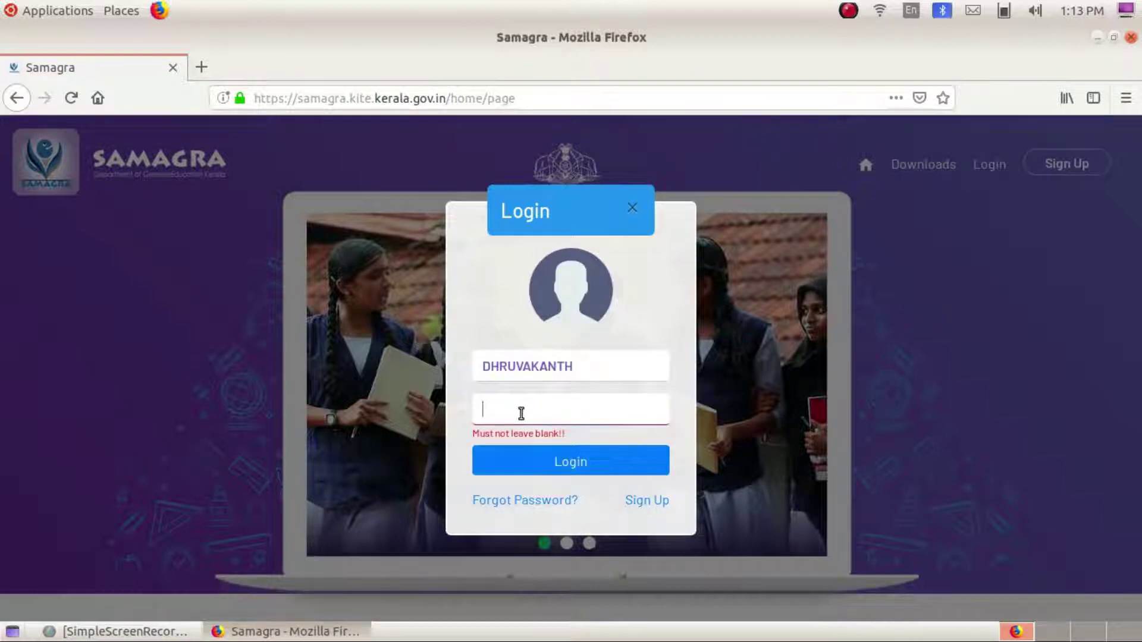
{"action": "type", "text": "*******"}
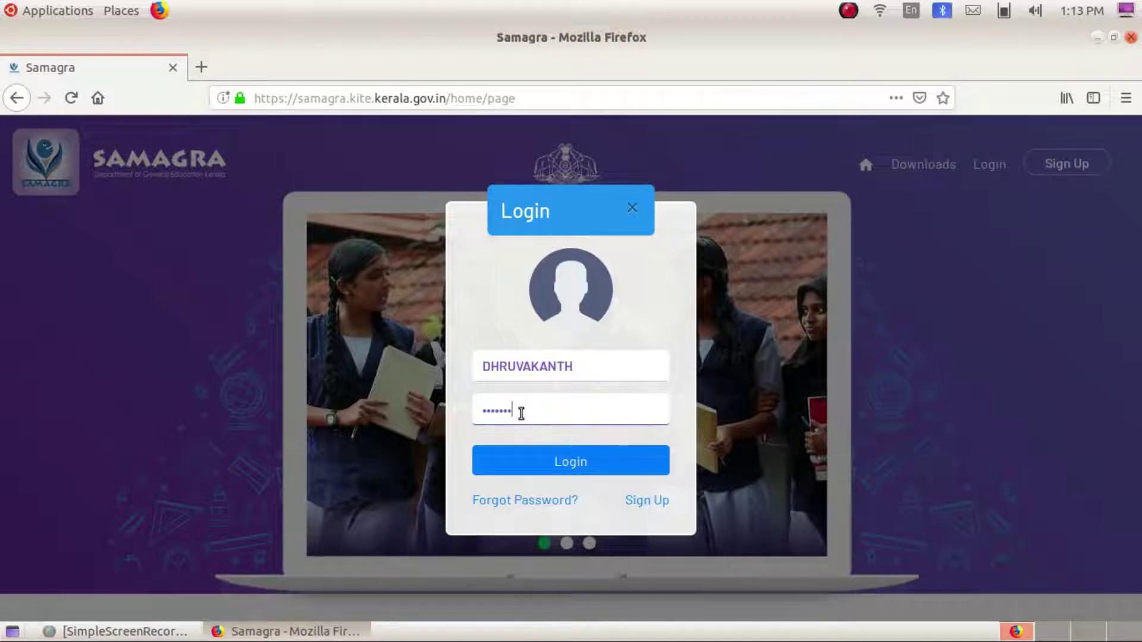
{"action": "type", "text": "***"}
{"action": "left_click", "coordinate": [551, 462]}
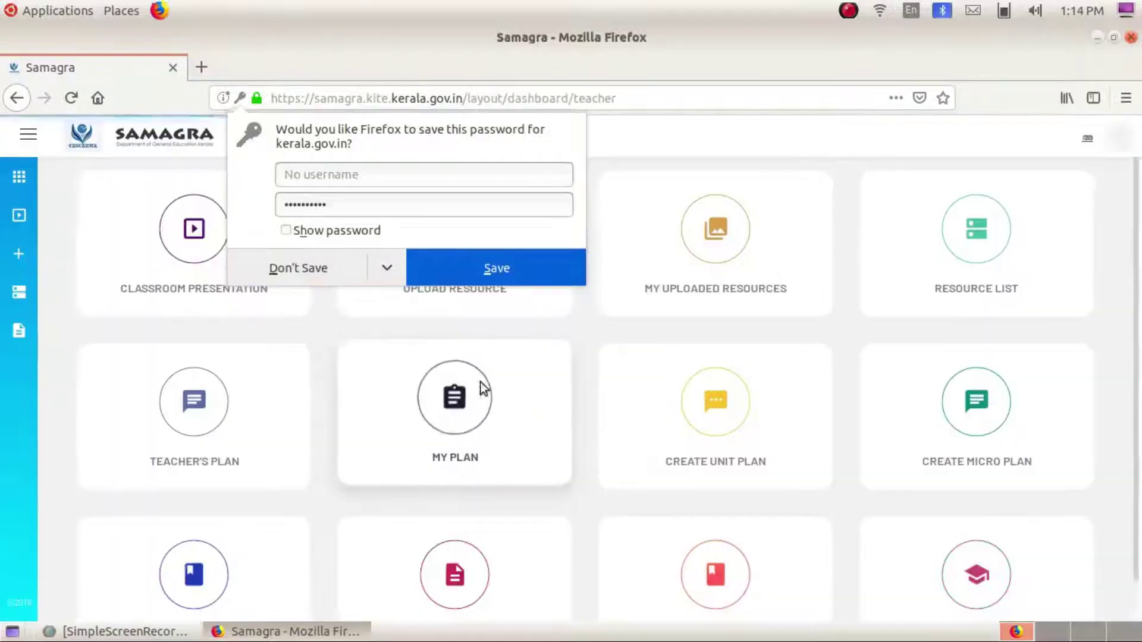
{"action": "left_click", "coordinate": [337, 272]}
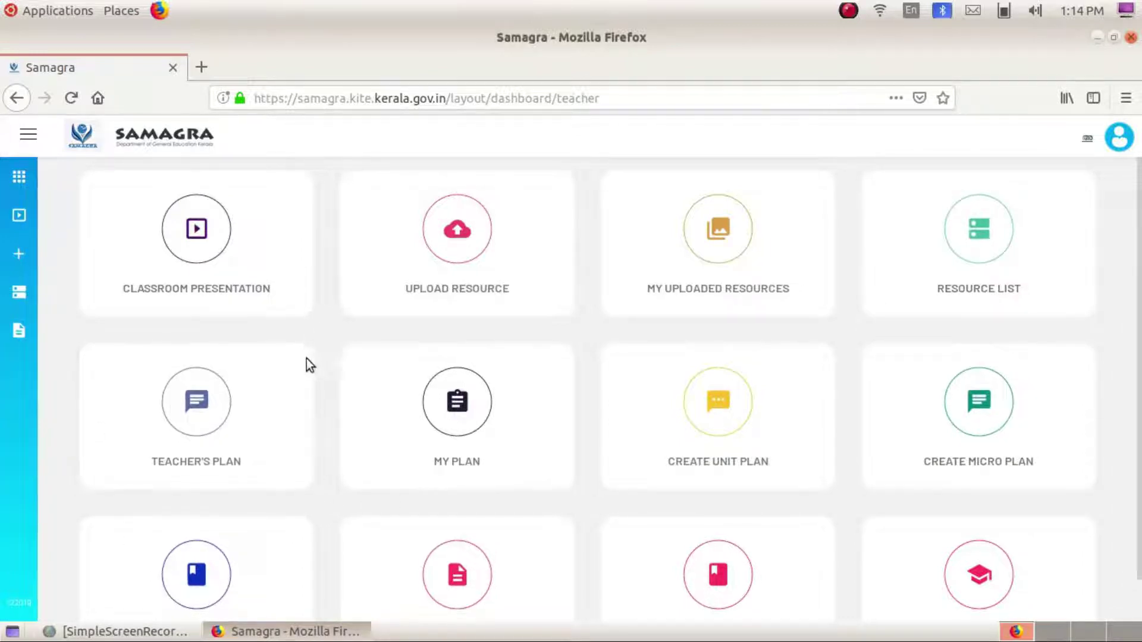
In Teacher's Plan, choose Malayalam medium, standard 5, subject Malayalam and chapter 1-മലയാളനാടേ, ജയിച്ചാലും.
{"action": "left_click", "coordinate": [206, 409]}
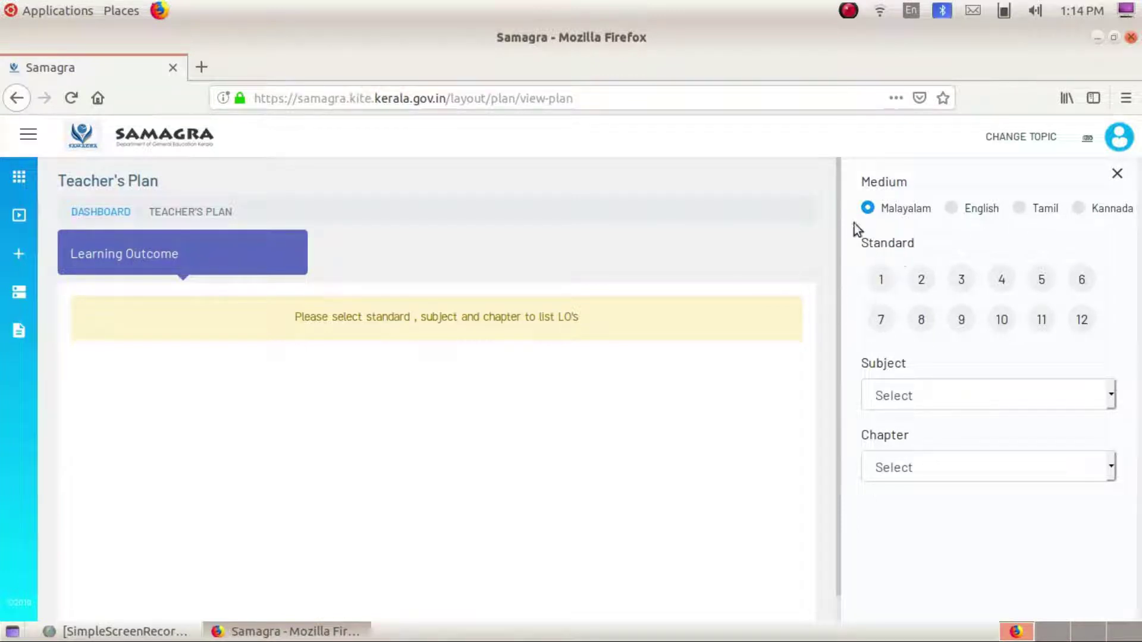
{"action": "left_click", "coordinate": [952, 208]}
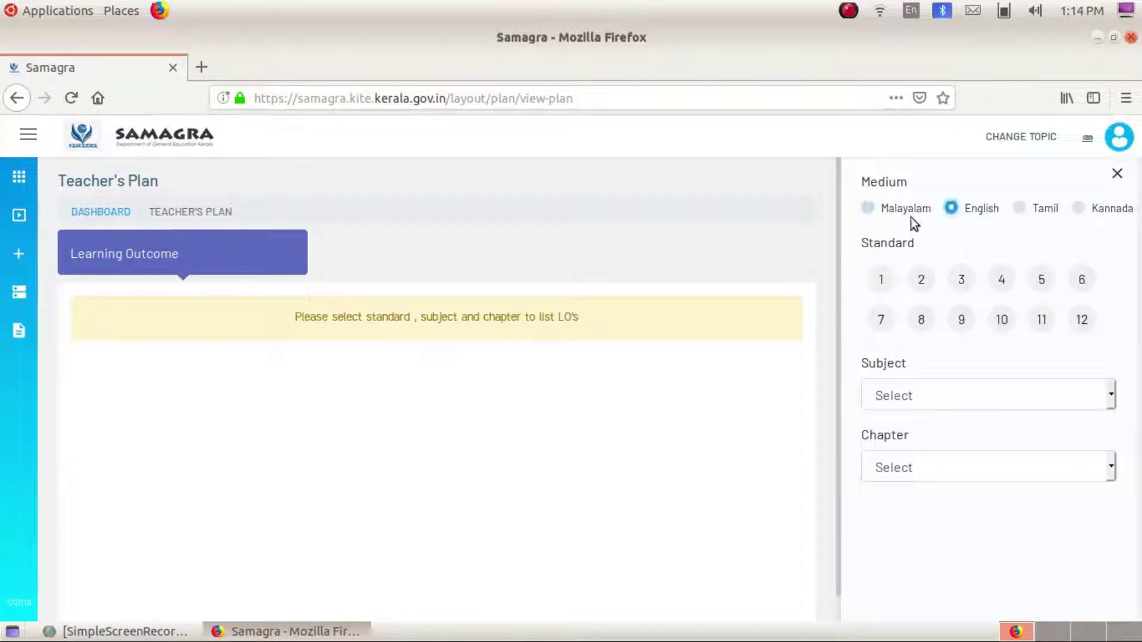
{"action": "left_click", "coordinate": [866, 211]}
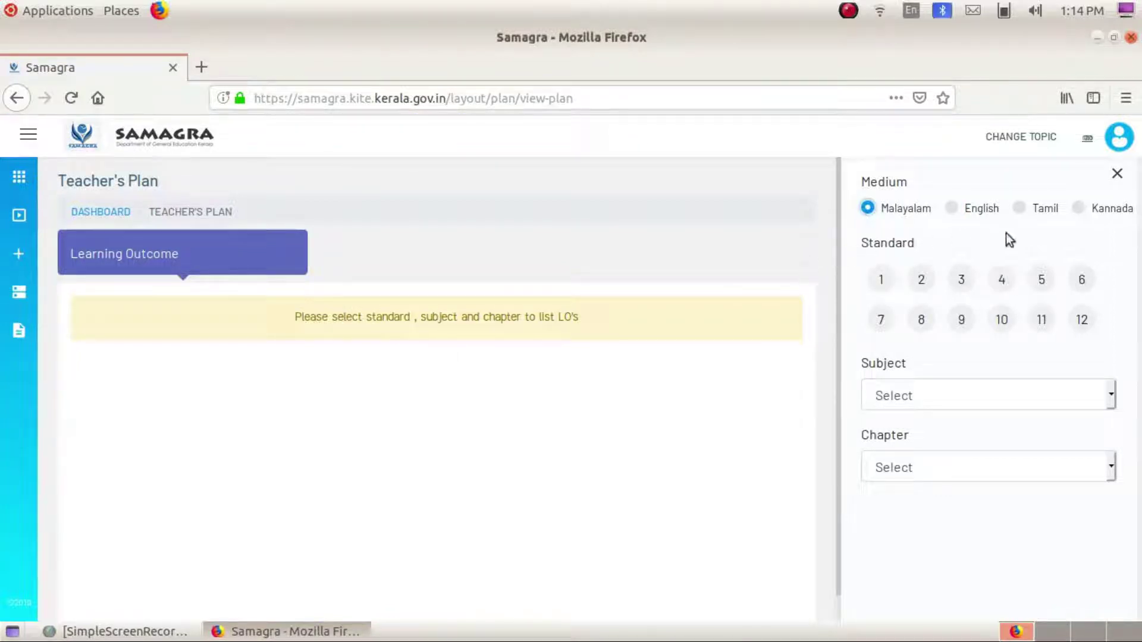
{"action": "left_click", "coordinate": [1043, 284]}
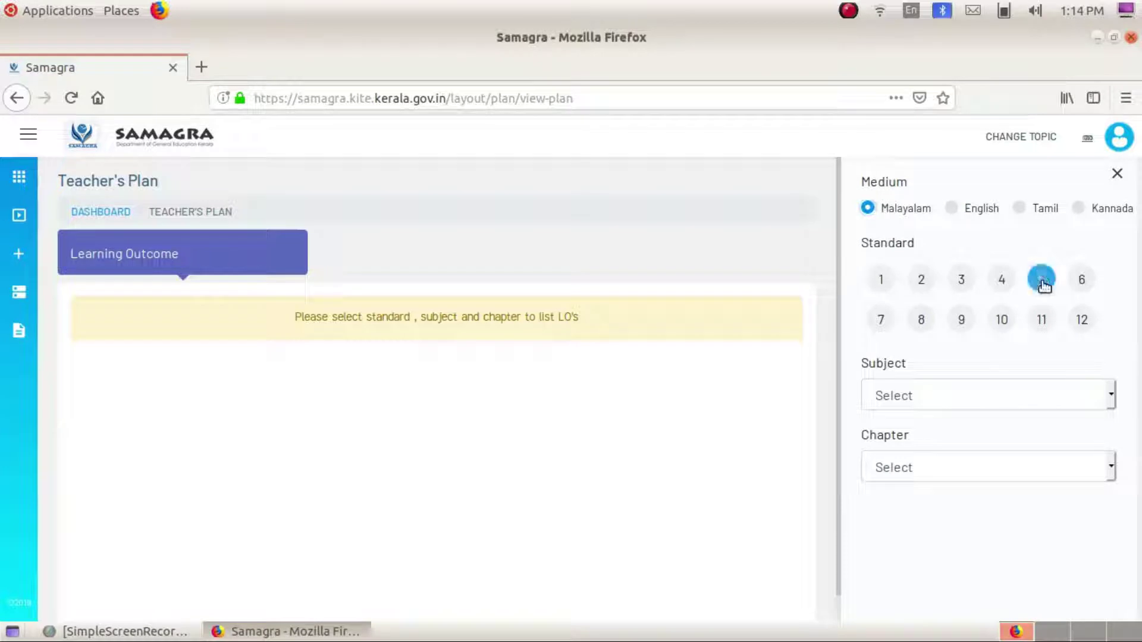
{"action": "left_click", "coordinate": [962, 397]}
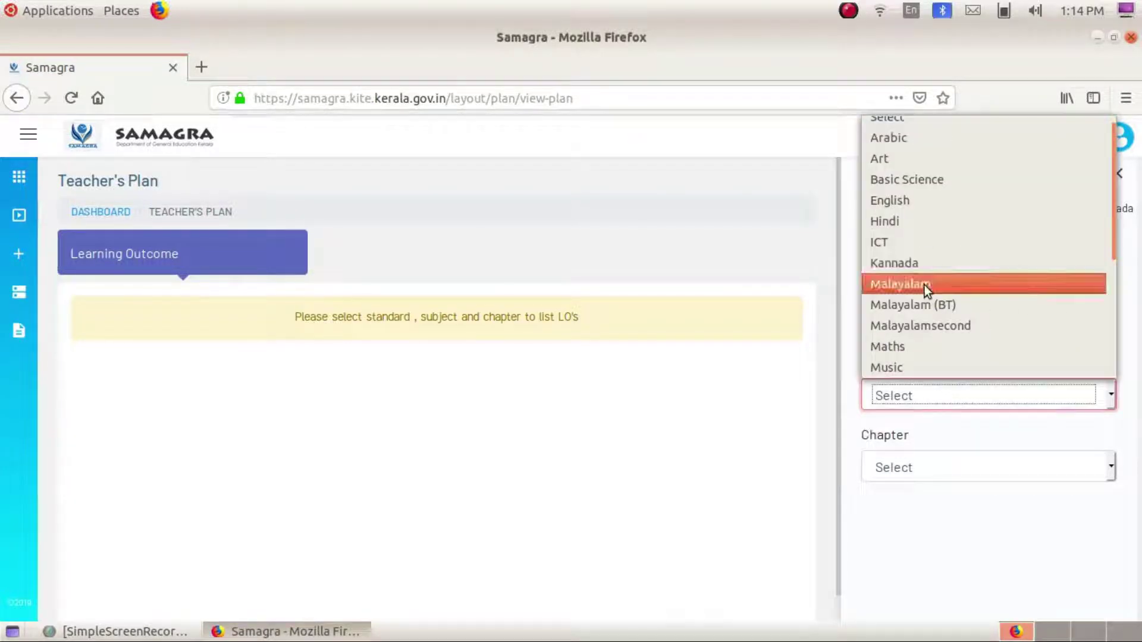
{"action": "left_click", "coordinate": [925, 284]}
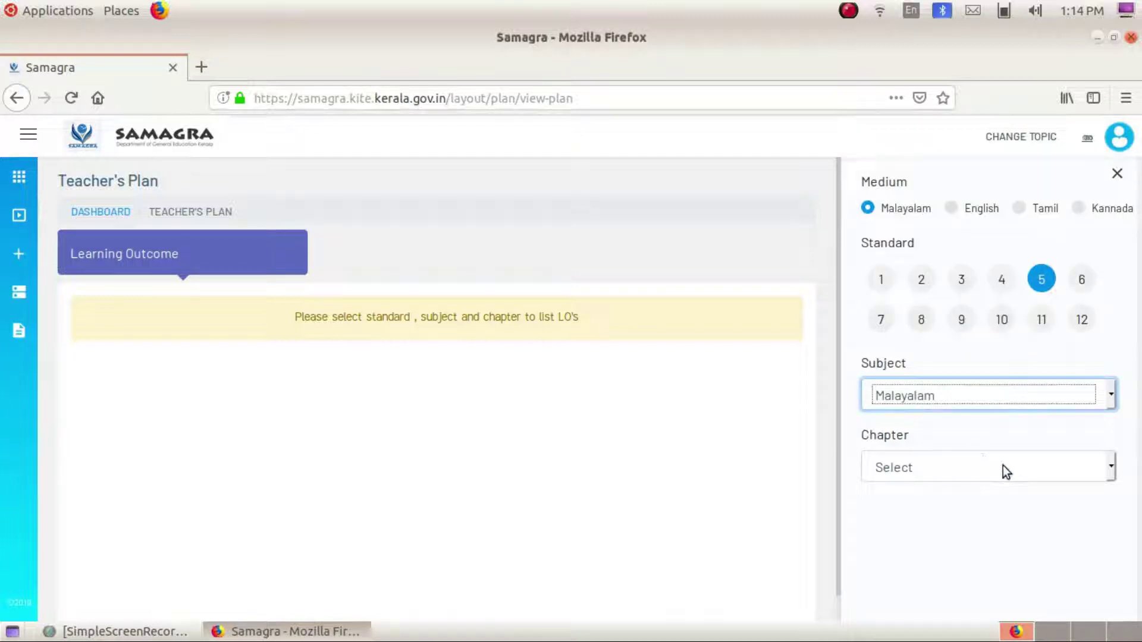
{"action": "left_click", "coordinate": [1032, 471]}
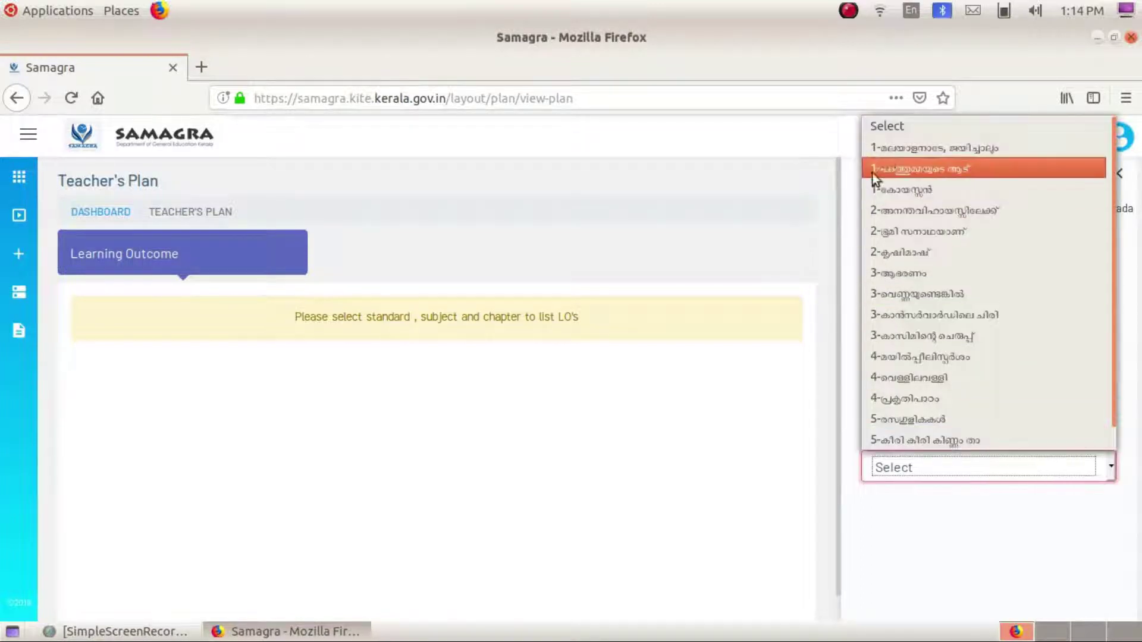
{"action": "left_click", "coordinate": [935, 152]}
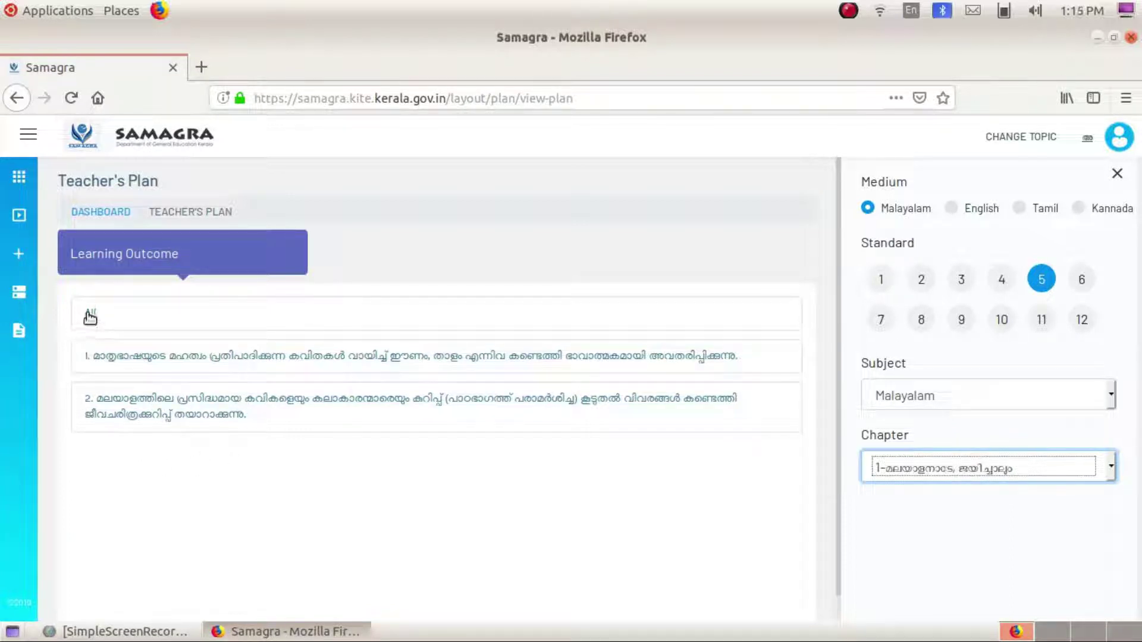
Review the first unit plan, പ്രവേശക പ്രവർത്തനം, under the first learning outcome and open it for customization.
{"action": "left_click", "coordinate": [139, 361]}
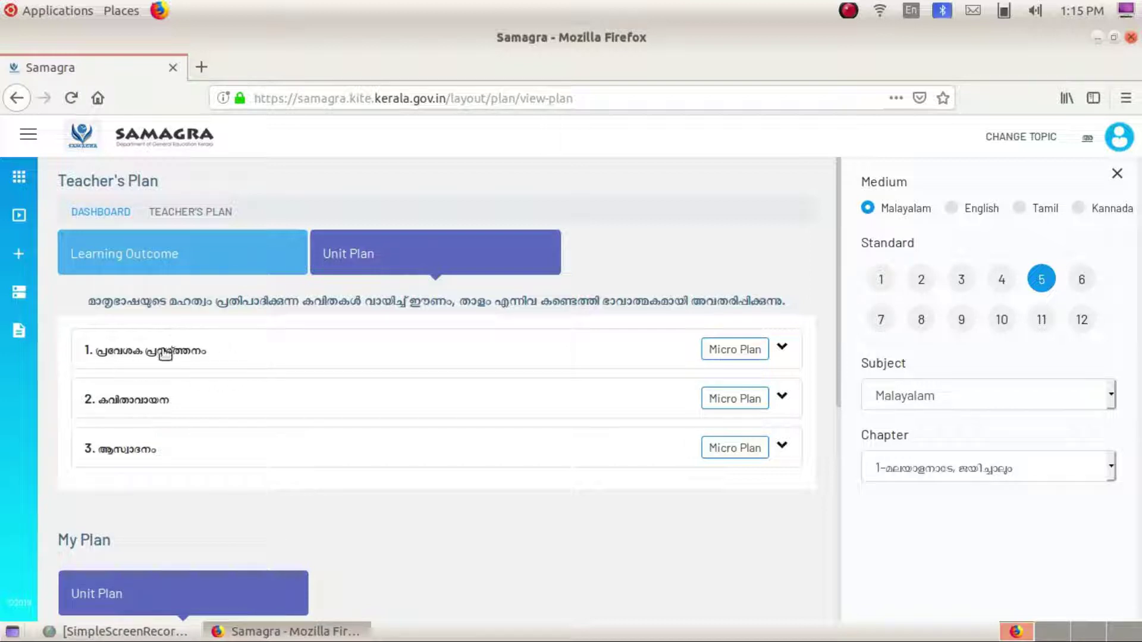
{"action": "left_click", "coordinate": [783, 349]}
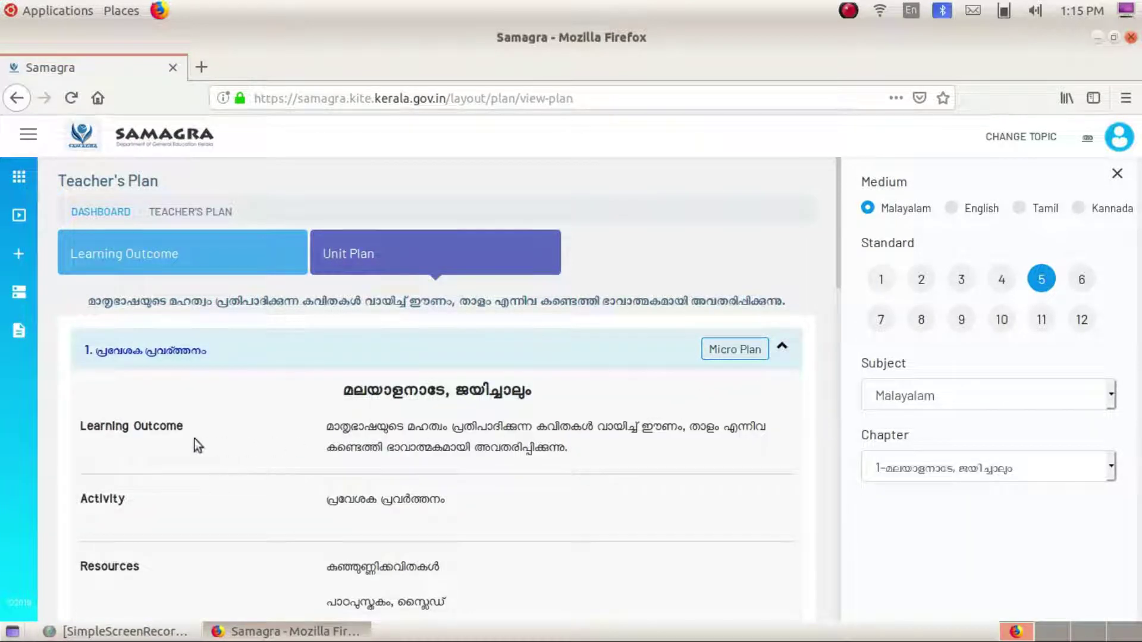
{"action": "scroll", "coordinate": [336, 357], "scroll_direction": "down", "scroll_amount": 3}
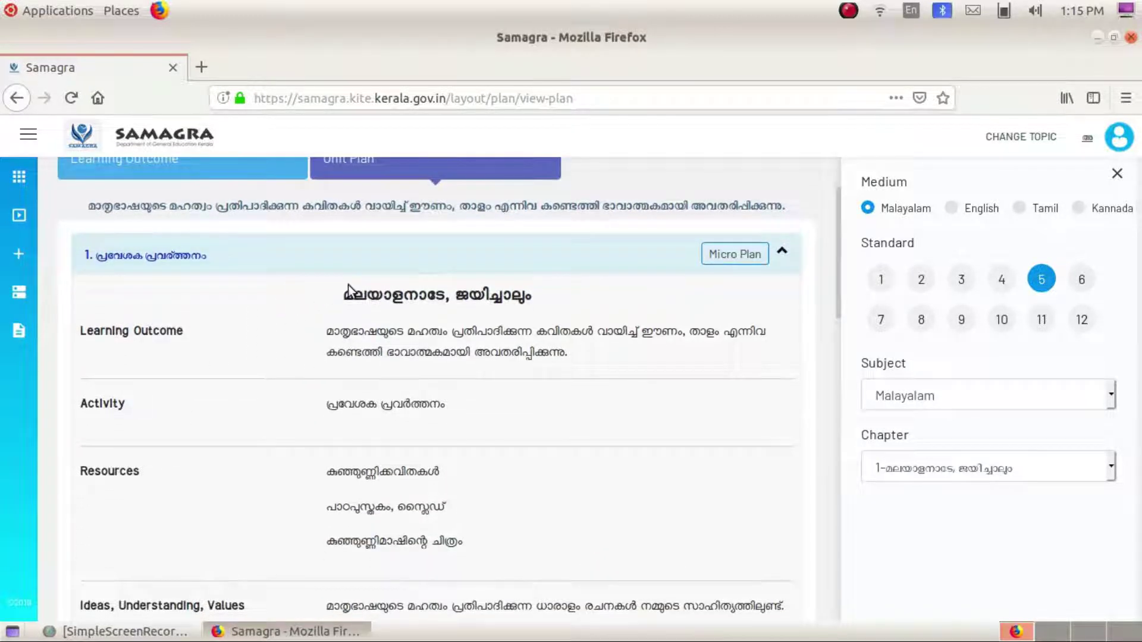
{"action": "scroll", "coordinate": [297, 280], "scroll_direction": "down", "scroll_amount": 2}
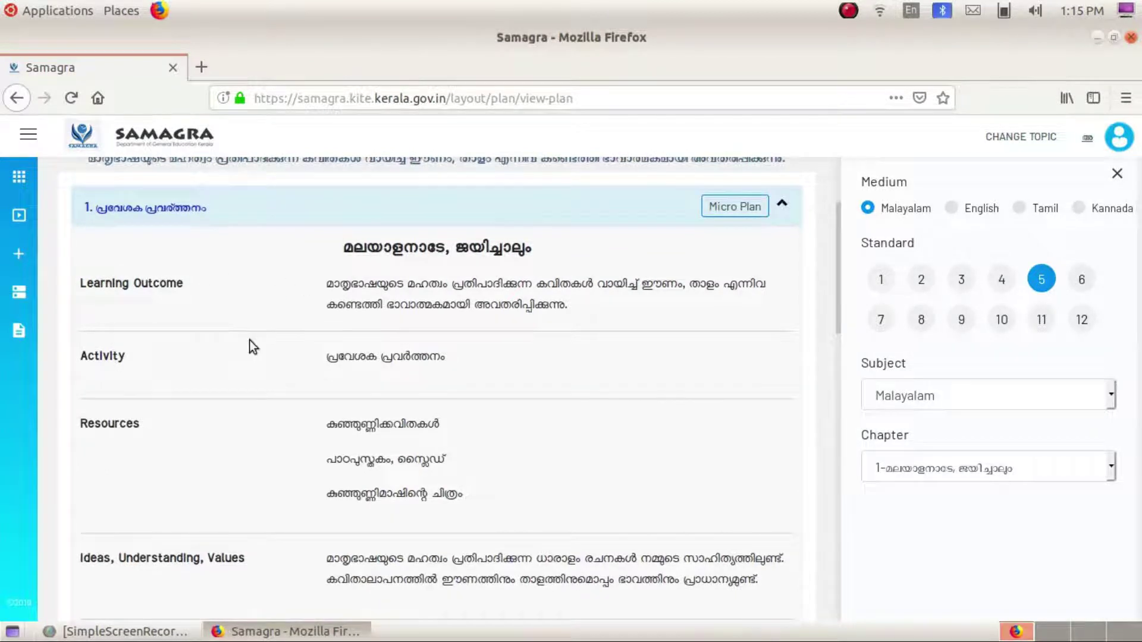
{"action": "scroll", "coordinate": [250, 341], "scroll_direction": "down", "scroll_amount": 2}
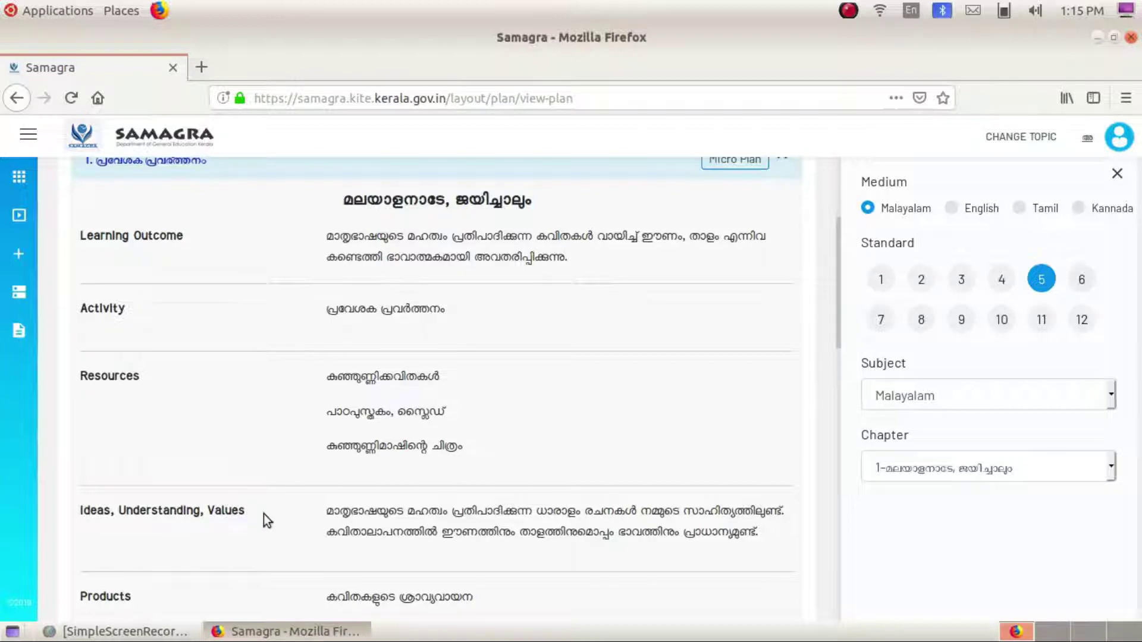
{"action": "scroll", "coordinate": [274, 517], "scroll_direction": "down", "scroll_amount": 2}
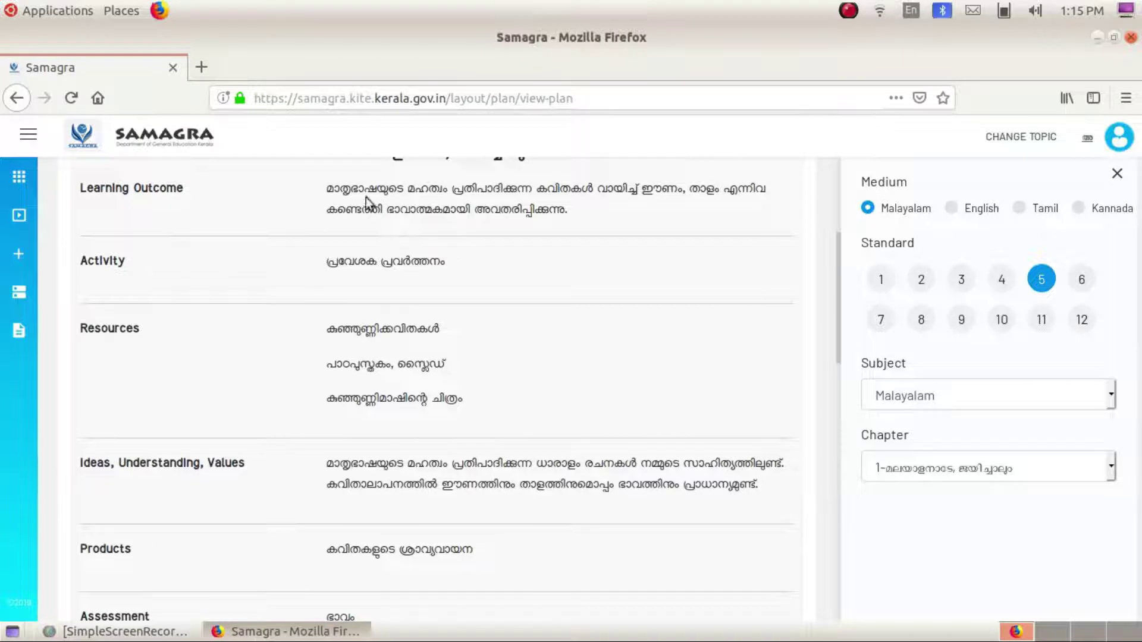
{"action": "scroll", "coordinate": [306, 241], "scroll_direction": "up", "scroll_amount": 3}
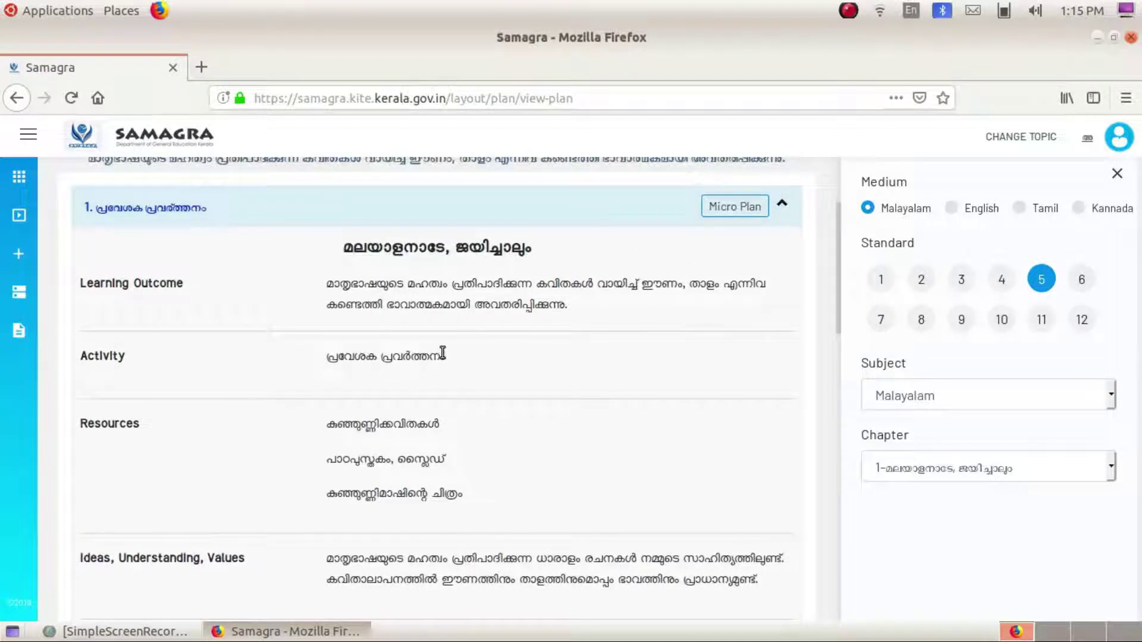
{"action": "scroll", "coordinate": [443, 354], "scroll_direction": "down", "scroll_amount": 5}
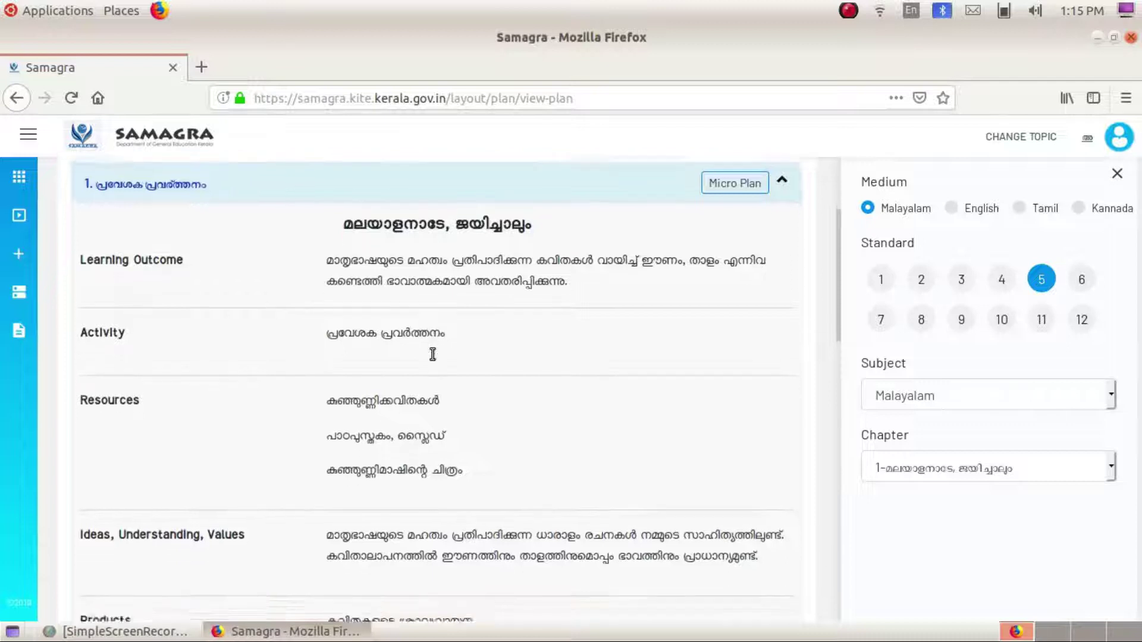
{"action": "scroll", "coordinate": [394, 375], "scroll_direction": "down", "scroll_amount": 2}
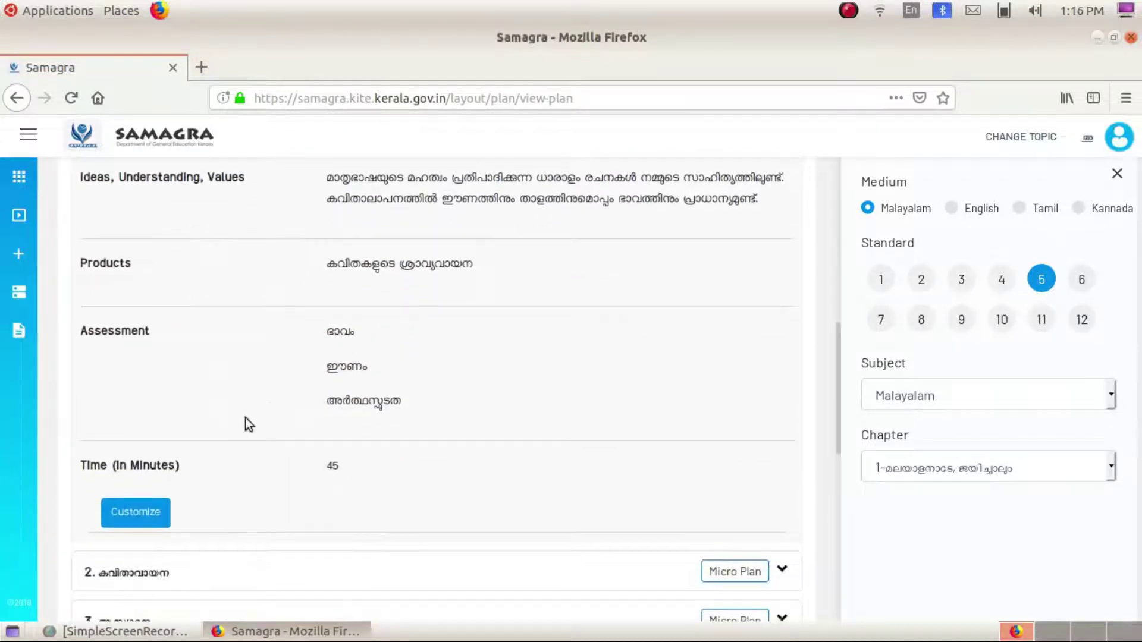
{"action": "left_click", "coordinate": [134, 522]}
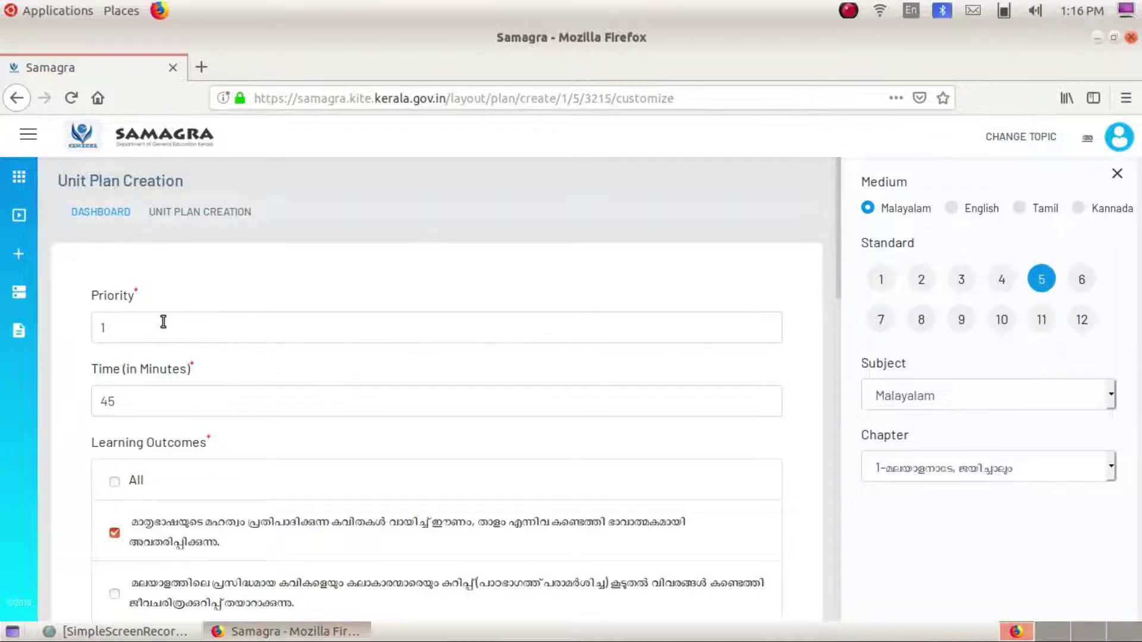
Include the second learning outcome in the unit plan alongside the first one.
{"action": "scroll", "coordinate": [169, 323], "scroll_direction": "down", "scroll_amount": 1}
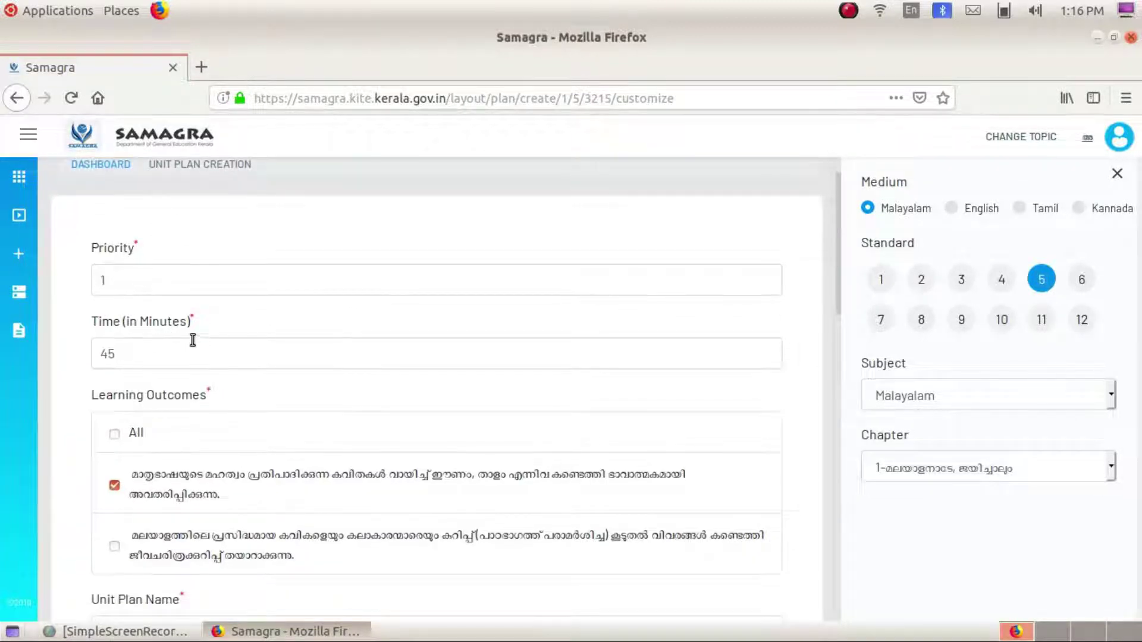
{"action": "scroll", "coordinate": [186, 342], "scroll_direction": "down", "scroll_amount": 2}
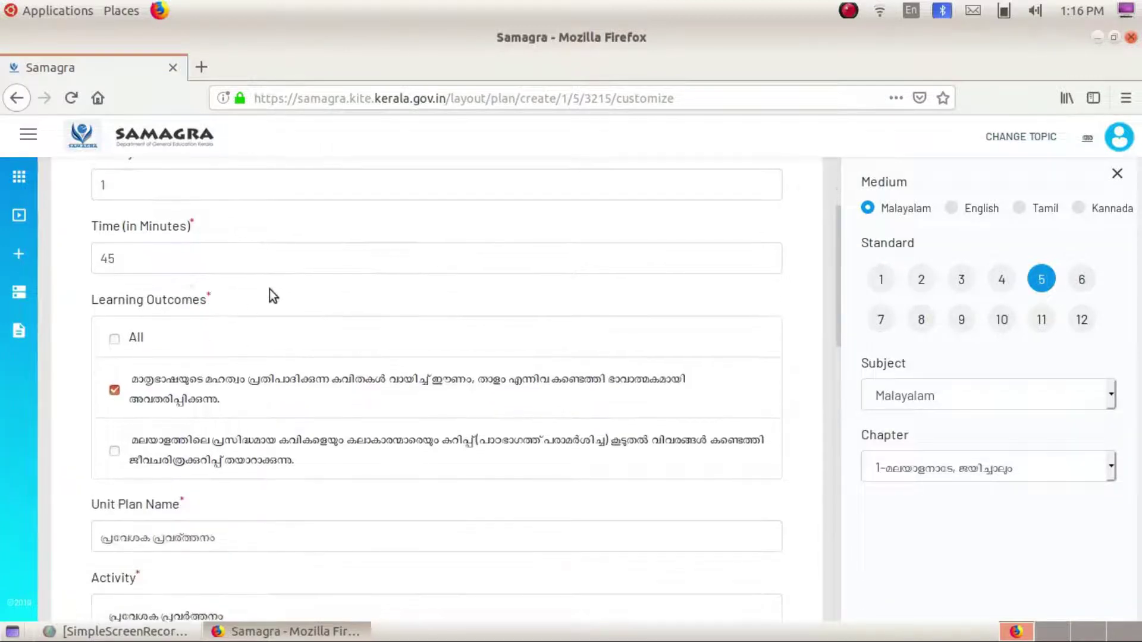
{"action": "scroll", "coordinate": [269, 298], "scroll_direction": "down", "scroll_amount": 1}
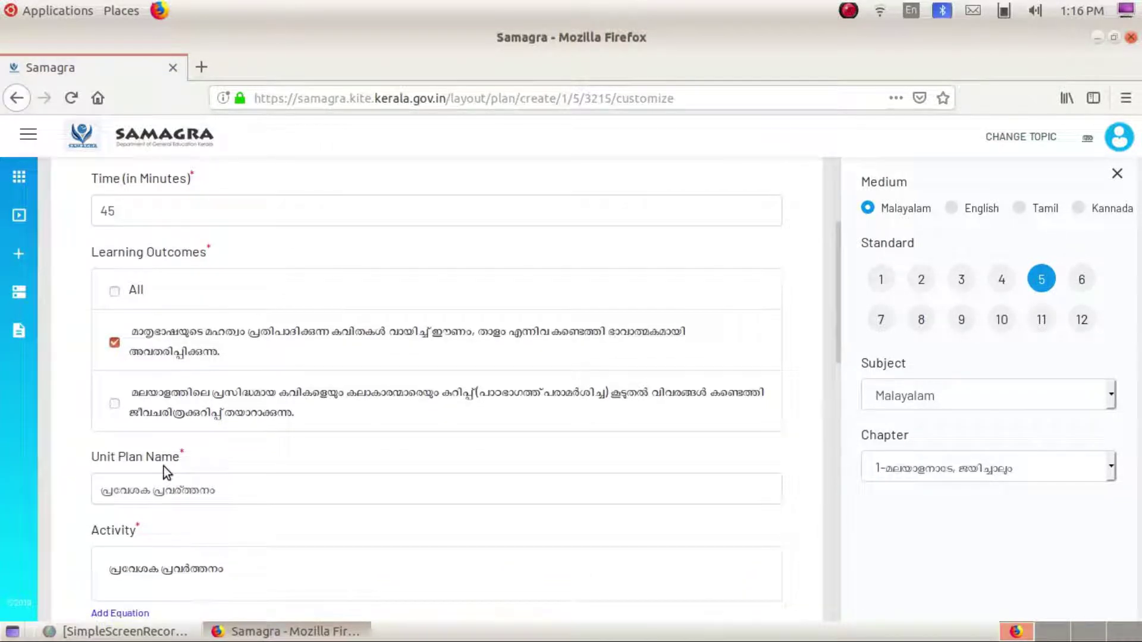
{"action": "left_click", "coordinate": [226, 493]}
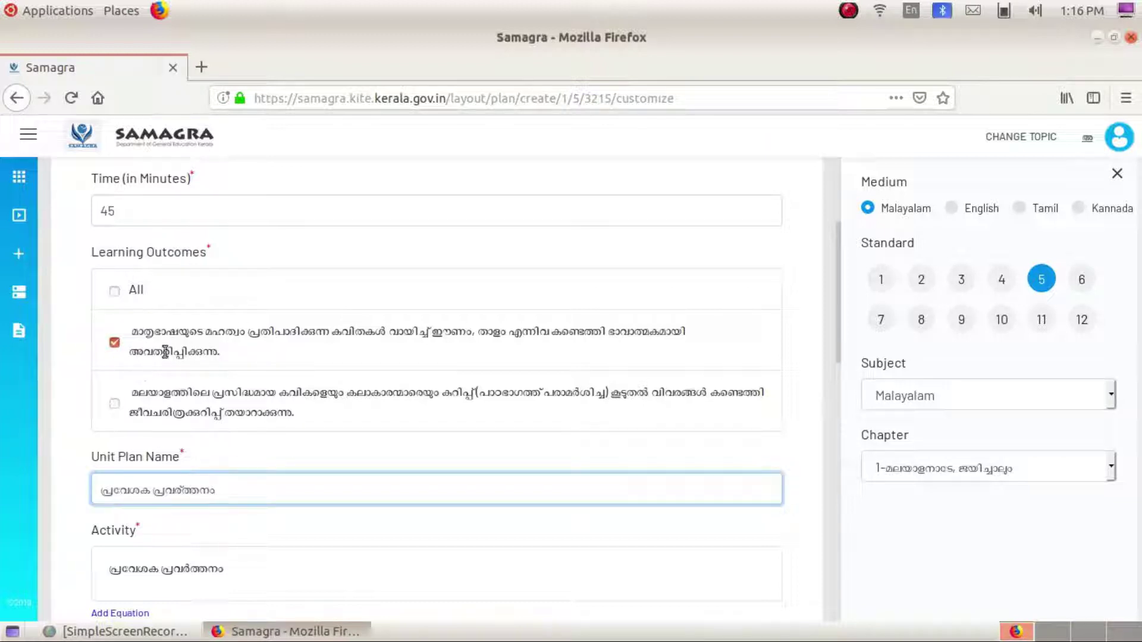
{"action": "left_click", "coordinate": [116, 348]}
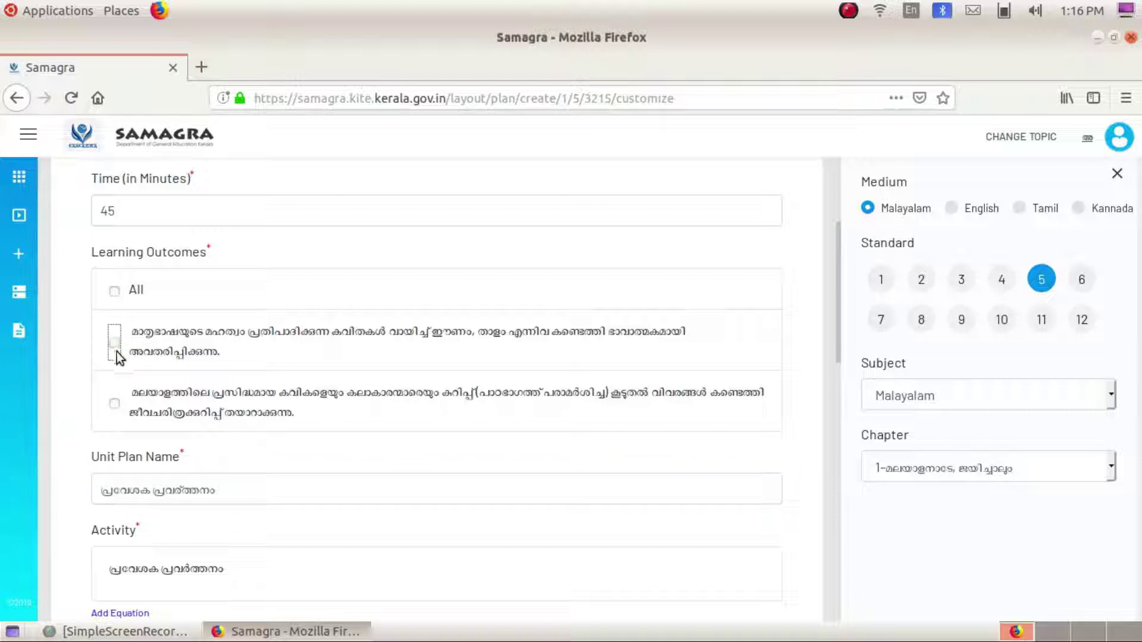
{"action": "left_click", "coordinate": [114, 405]}
{"action": "left_click", "coordinate": [115, 343]}
Switch the keyboard language to Malayalam and change the unit plan name to പ്രവേശക പ്രവർത്തനങ്ങൾ.
{"action": "scroll", "coordinate": [202, 393], "scroll_direction": "down", "scroll_amount": 3}
{"action": "left_click", "coordinate": [222, 393]}
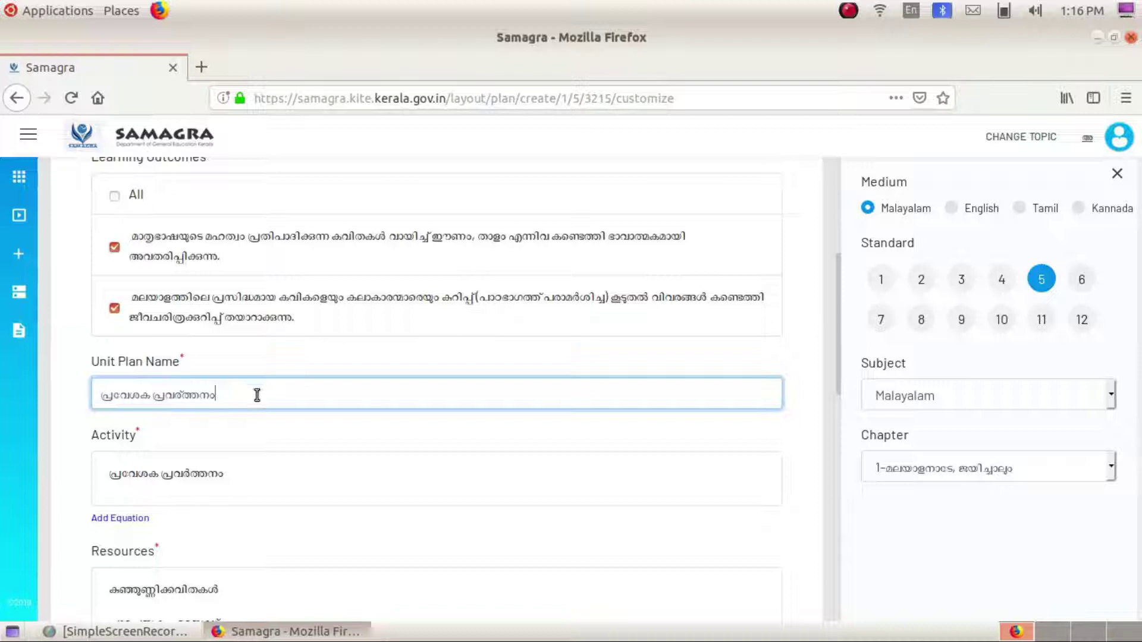
{"action": "left_click", "coordinate": [911, 10]}
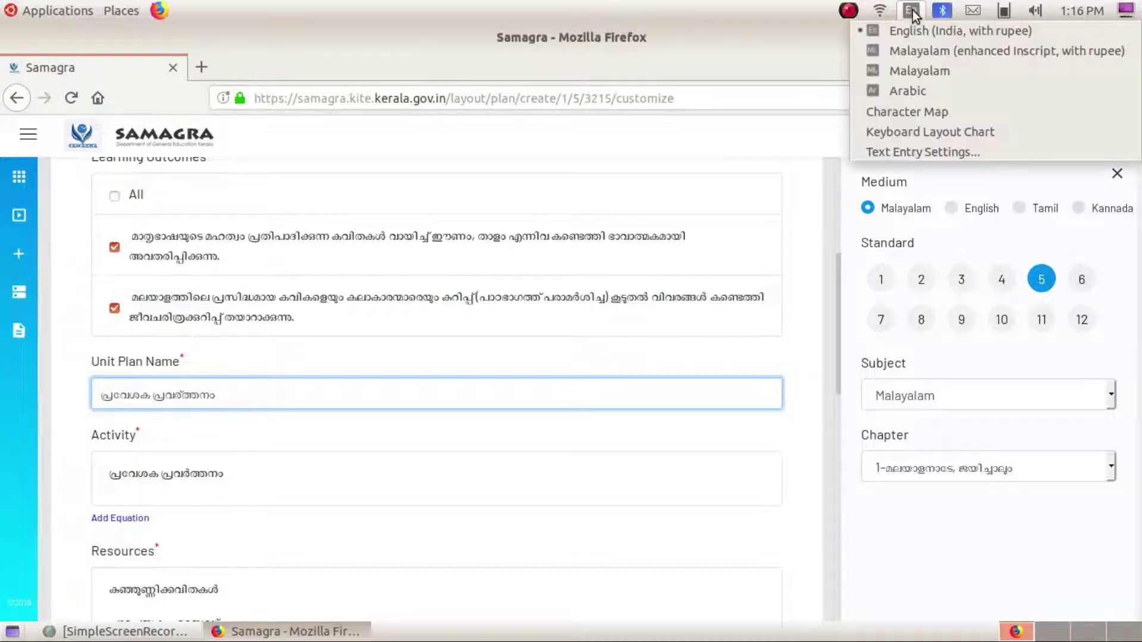
{"action": "left_click", "coordinate": [912, 67]}
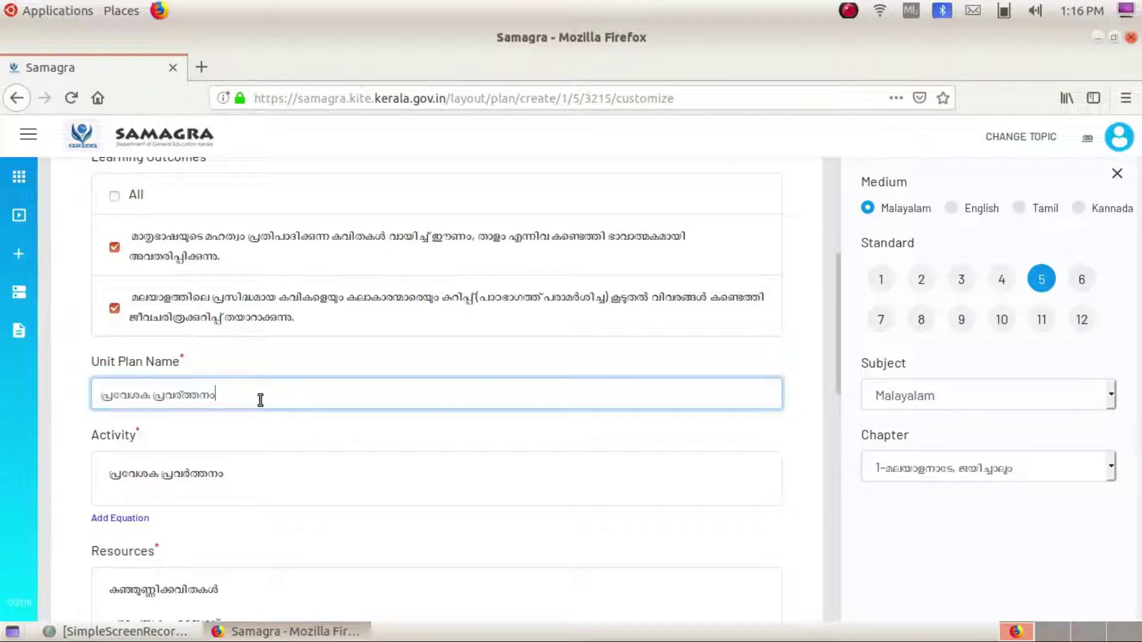
{"action": "key", "text": "BackSpace"}
{"action": "type", "text": "ങ്"}
{"action": "type", "text": "ങൾ"}
{"action": "key", "text": "BackSpace"}
{"action": "type", "text": "ളൾ"}
{"action": "scroll", "coordinate": [249, 410], "scroll_direction": "down", "scroll_amount": 2}
{"action": "scroll", "coordinate": [238, 410], "scroll_direction": "down", "scroll_amount": 2}
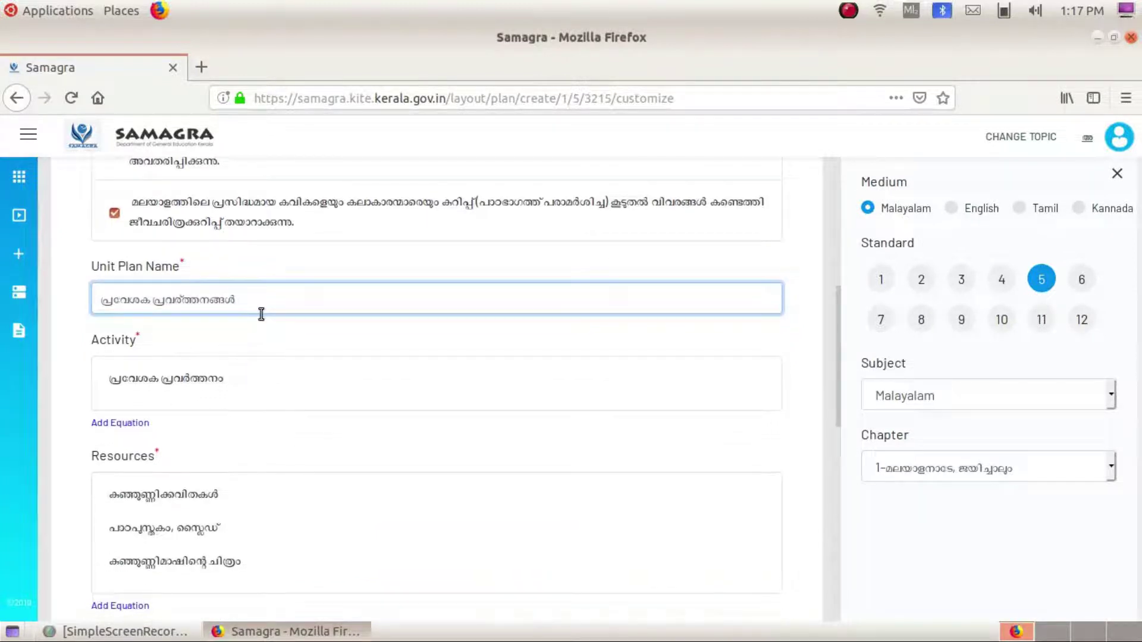
Check the remaining fields of the customized unit plan, from Activity to Assessment, and save the plan.
{"action": "scroll", "coordinate": [286, 392], "scroll_direction": "down", "scroll_amount": 2}
{"action": "scroll", "coordinate": [184, 417], "scroll_direction": "down", "scroll_amount": 2}
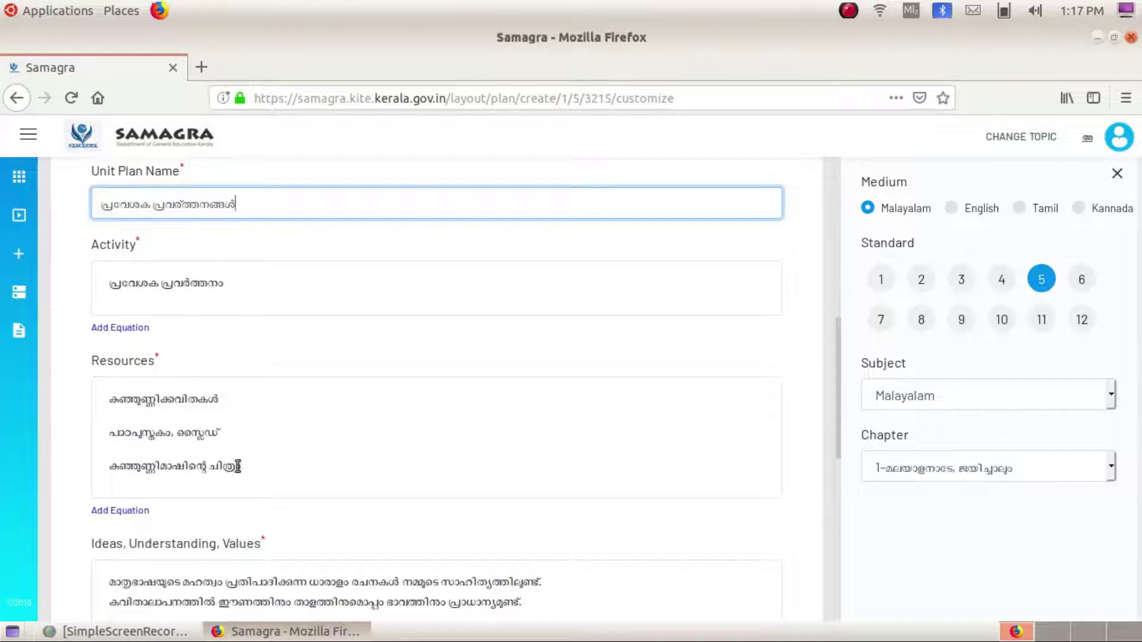
{"action": "scroll", "coordinate": [238, 466], "scroll_direction": "down", "scroll_amount": 2}
{"action": "scroll", "coordinate": [236, 396], "scroll_direction": "down", "scroll_amount": 5}
{"action": "scroll", "coordinate": [152, 512], "scroll_direction": "down", "scroll_amount": 3}
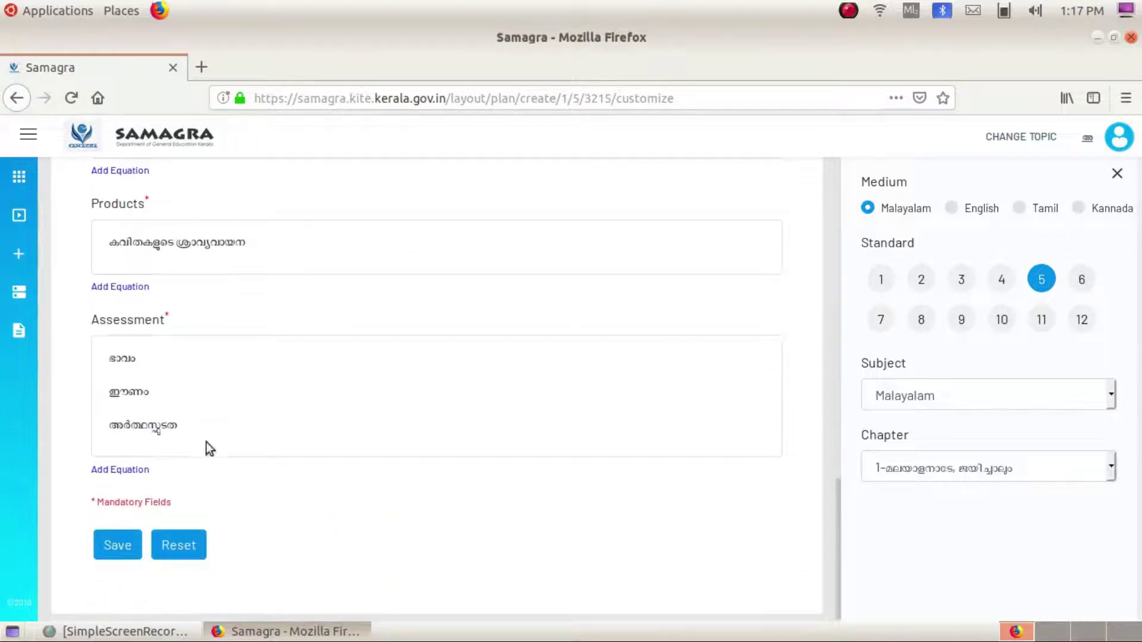
{"action": "left_click", "coordinate": [123, 551]}
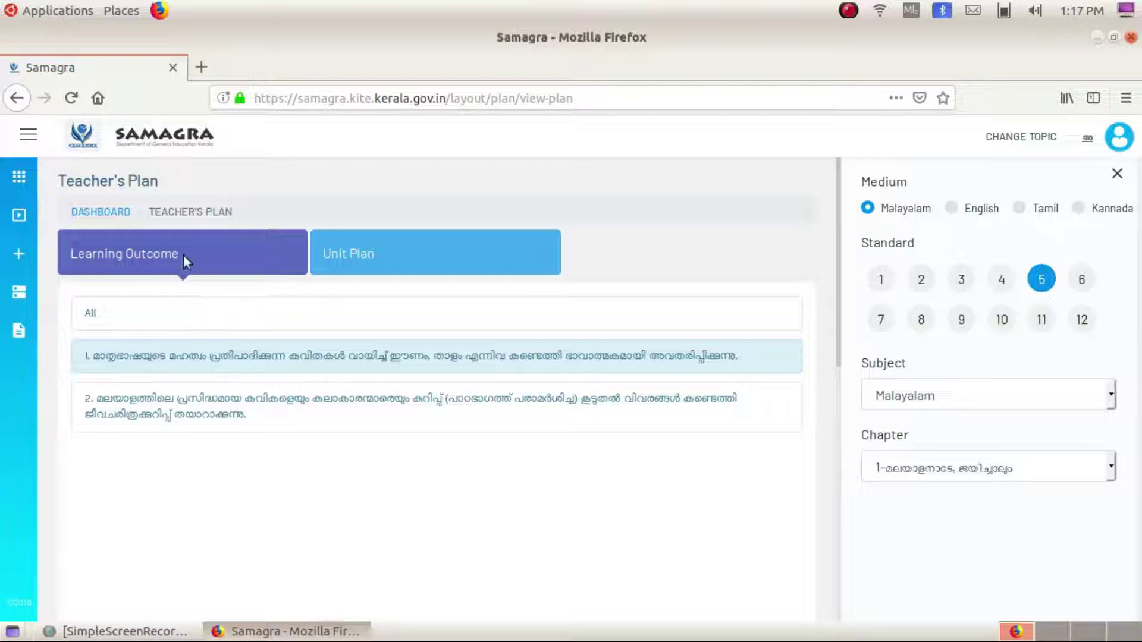
Expand the saved unit plan പ്രവേശക പ്രവർത്തനങ്ങൾ under My Plan and examine its sections from learning outcomes to time.
{"action": "scroll", "coordinate": [220, 333], "scroll_direction": "down", "scroll_amount": 4}
{"action": "scroll", "coordinate": [220, 350], "scroll_direction": "down", "scroll_amount": 5}
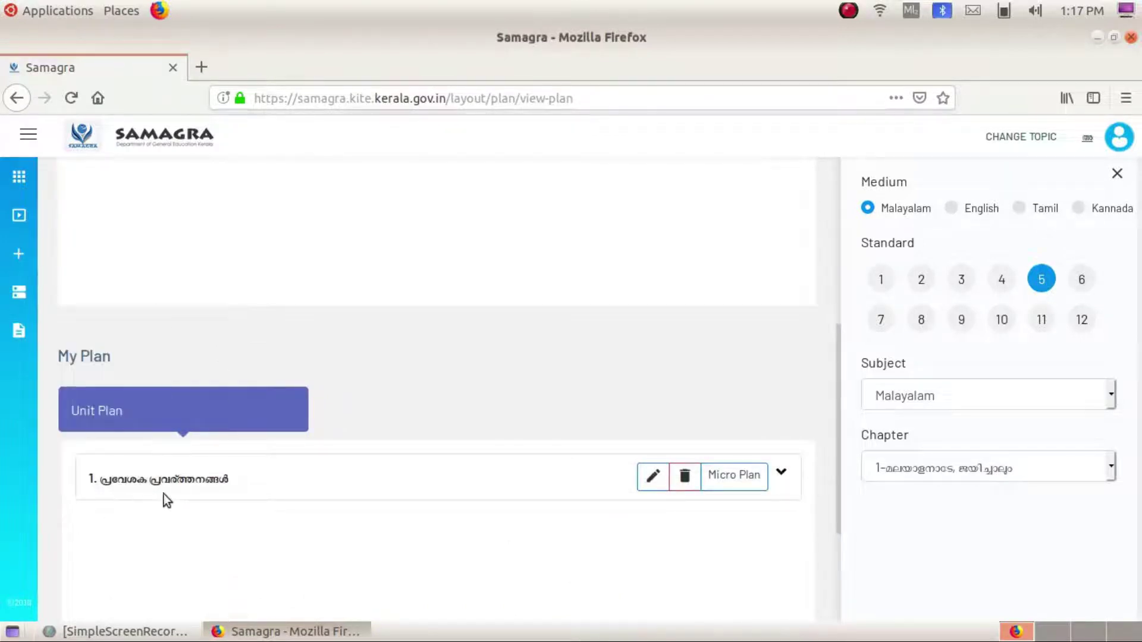
{"action": "scroll", "coordinate": [178, 490], "scroll_direction": "down", "scroll_amount": 3}
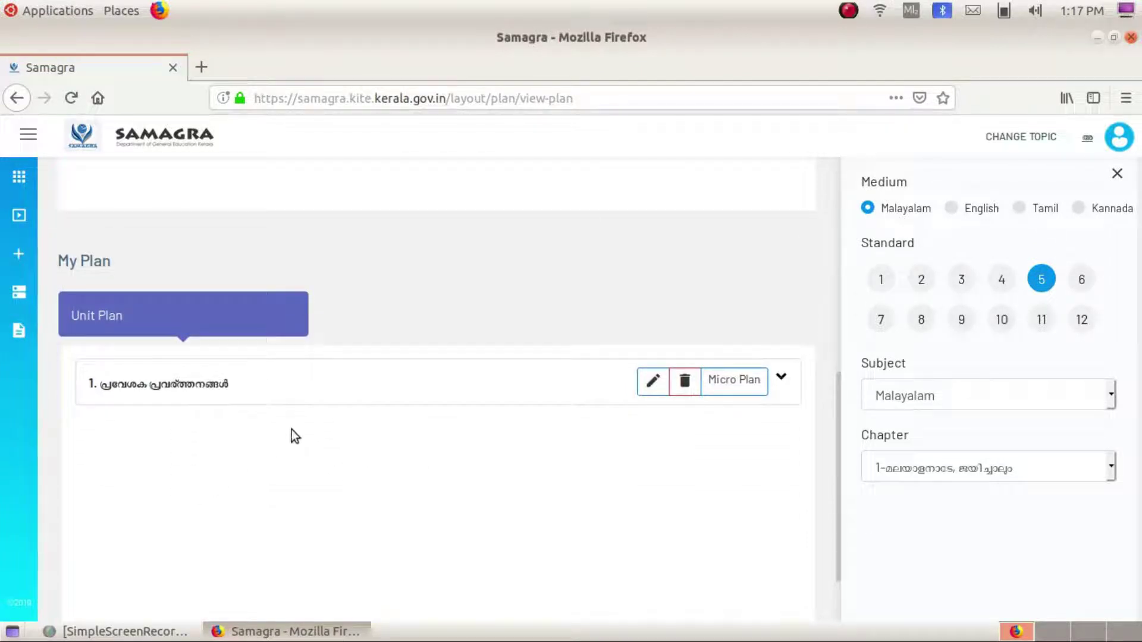
{"action": "left_click", "coordinate": [782, 380]}
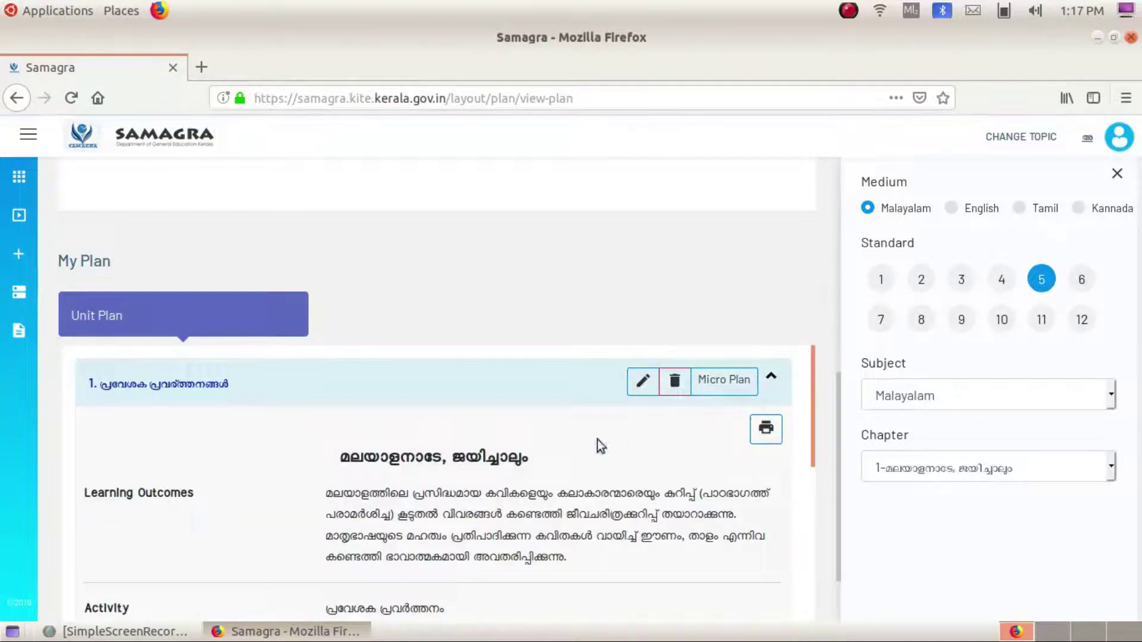
{"action": "scroll", "coordinate": [396, 466], "scroll_direction": "down", "scroll_amount": 4}
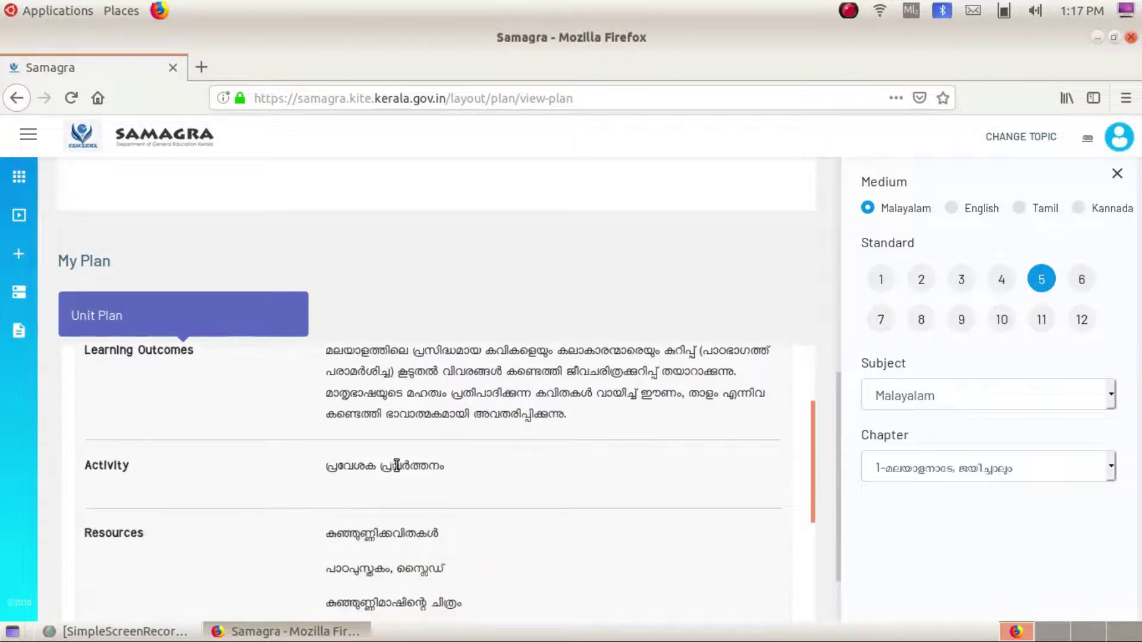
{"action": "scroll", "coordinate": [267, 508], "scroll_direction": "down", "scroll_amount": 5}
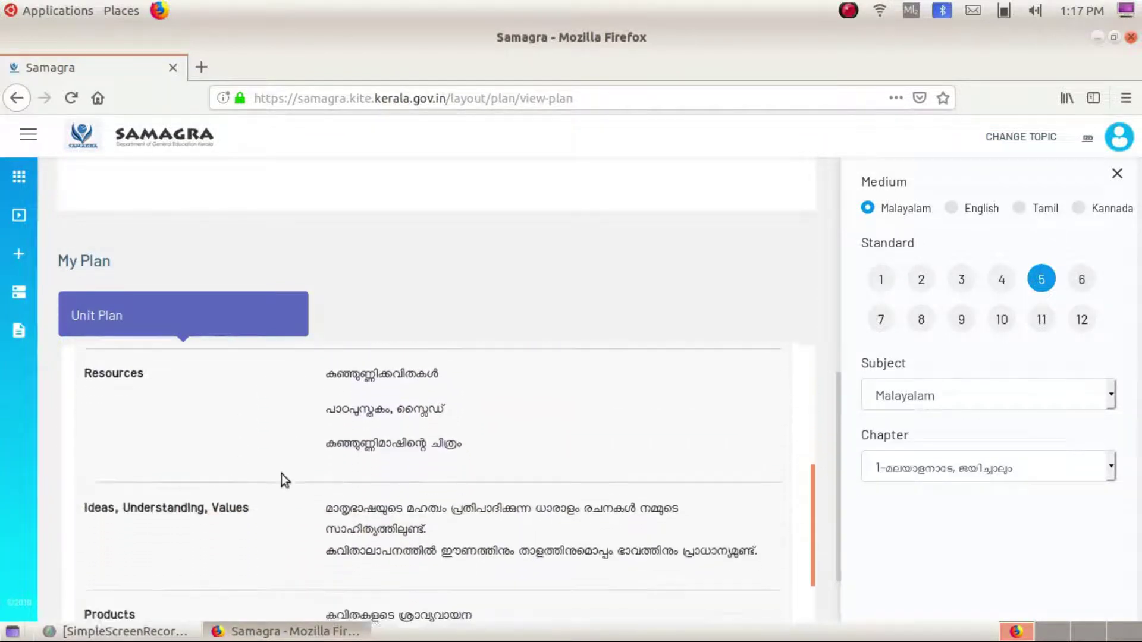
{"action": "scroll", "coordinate": [285, 481], "scroll_direction": "down", "scroll_amount": 2}
{"action": "scroll", "coordinate": [444, 520], "scroll_direction": "down", "scroll_amount": 6}
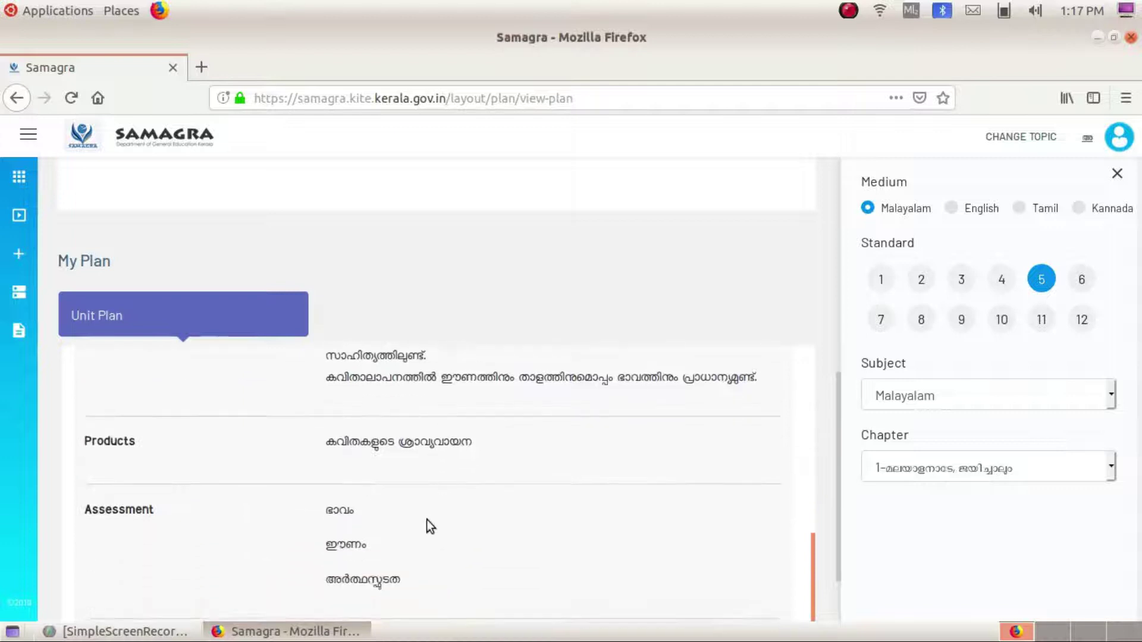
{"action": "scroll", "coordinate": [509, 498], "scroll_direction": "down", "scroll_amount": 2}
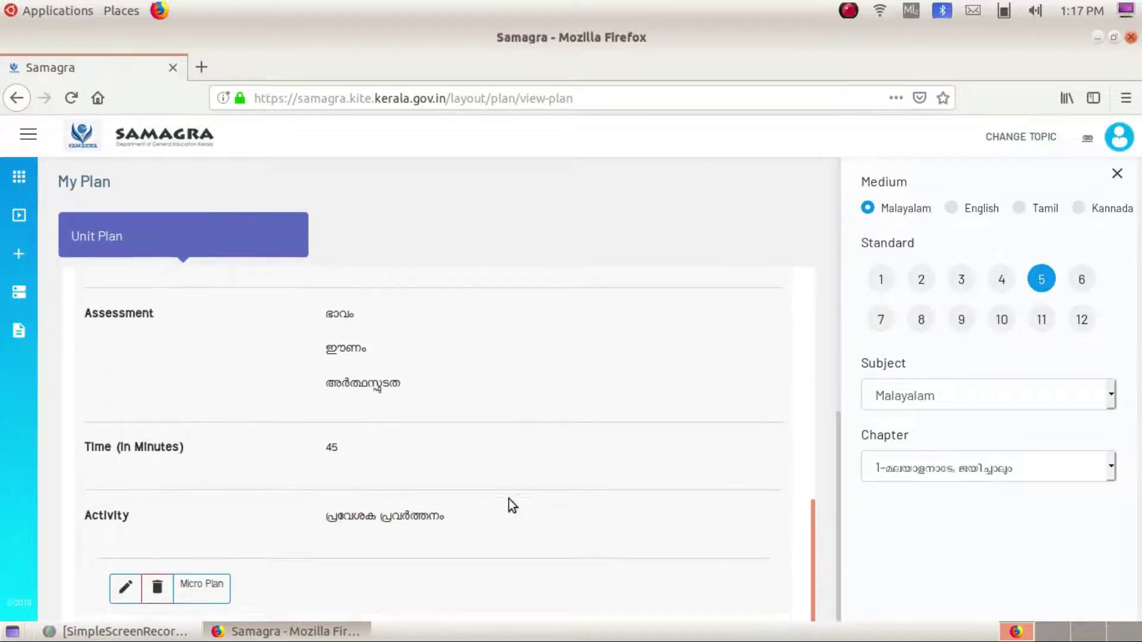
Open the unit plan's micro plan list and submit the micro plan പ്രവേശകം for approval.
{"action": "scroll", "coordinate": [527, 485], "scroll_direction": "up", "scroll_amount": 8}
{"action": "scroll", "coordinate": [527, 480], "scroll_direction": "up", "scroll_amount": 5}
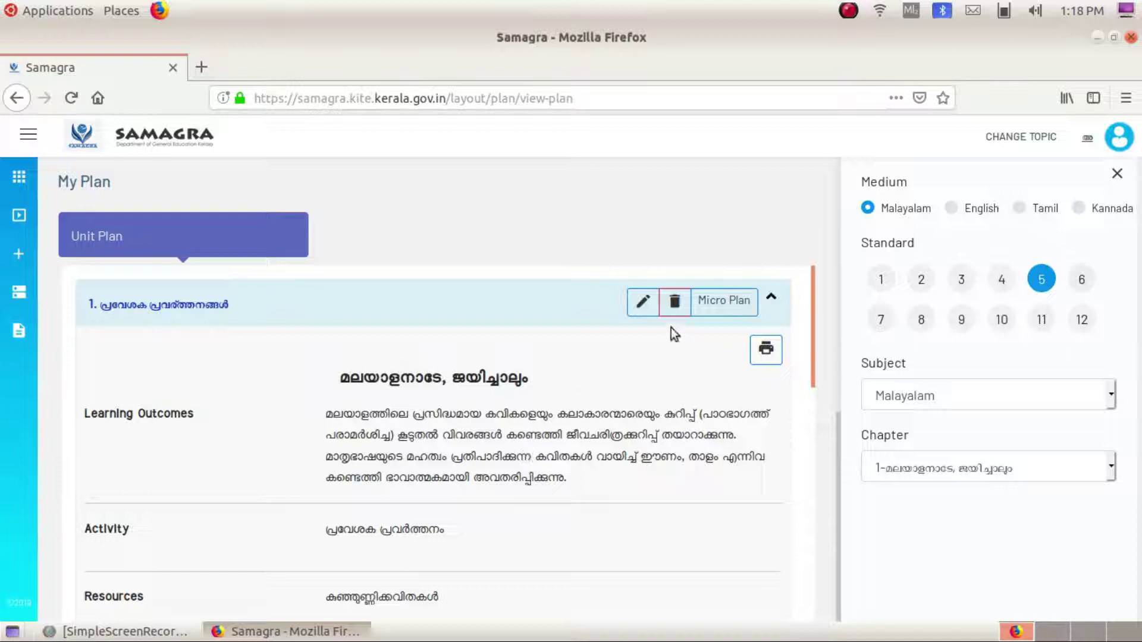
{"action": "left_click", "coordinate": [723, 310]}
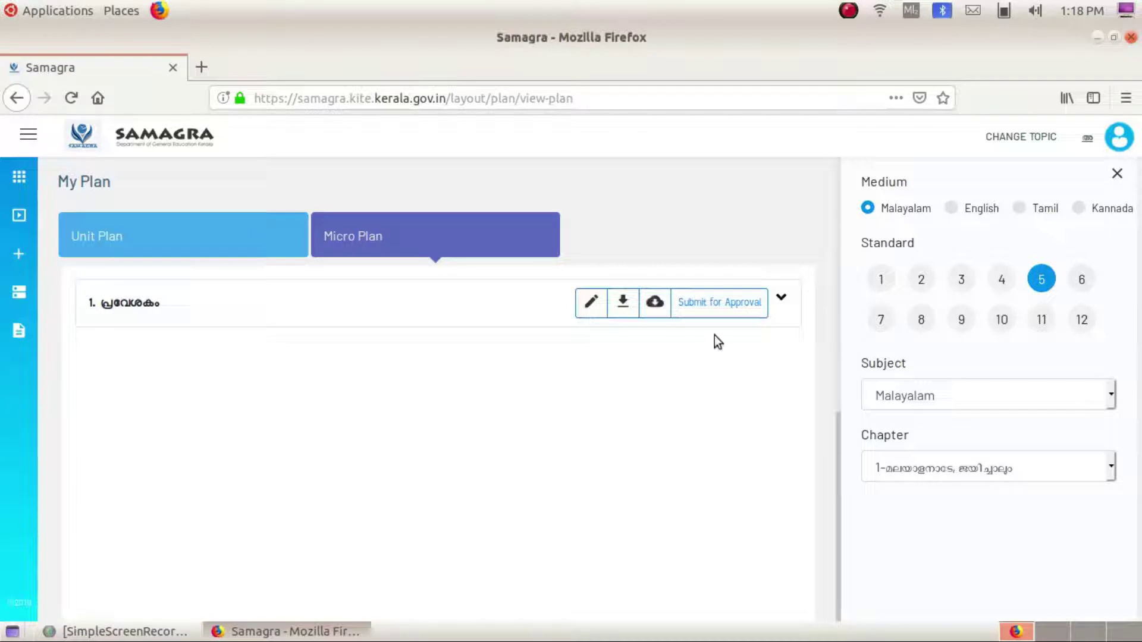
{"action": "left_click", "coordinate": [720, 313]}
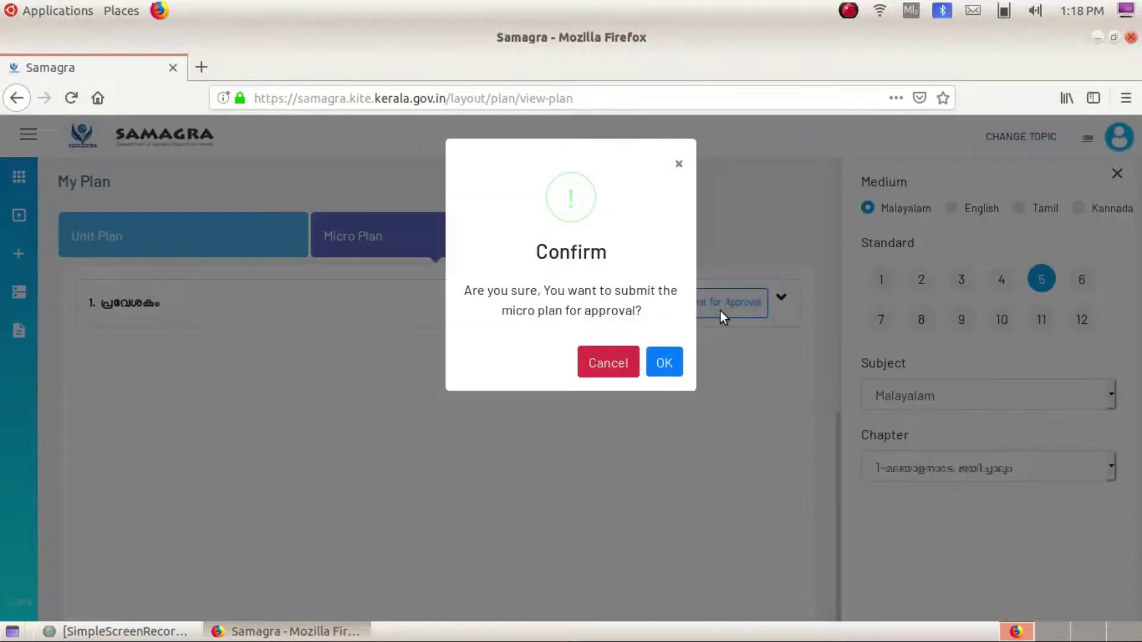
{"action": "left_click", "coordinate": [661, 362]}
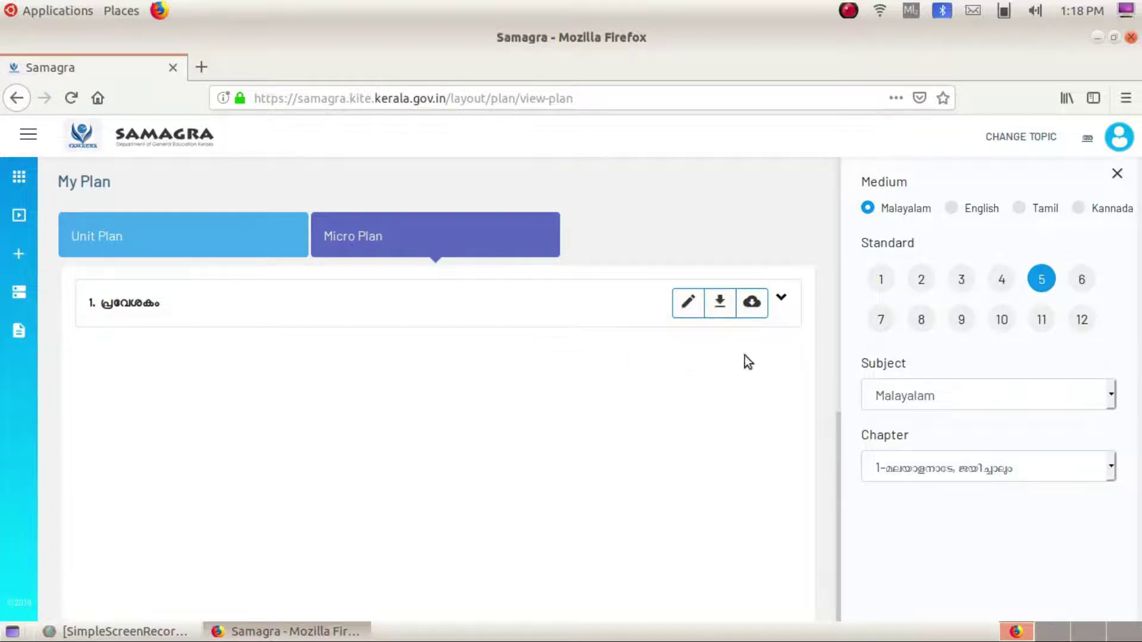
Expand the micro plan പ്രവേശകം and copy its whole text, from Micro Plan Name through Extended Activities.
{"action": "left_click", "coordinate": [785, 295]}
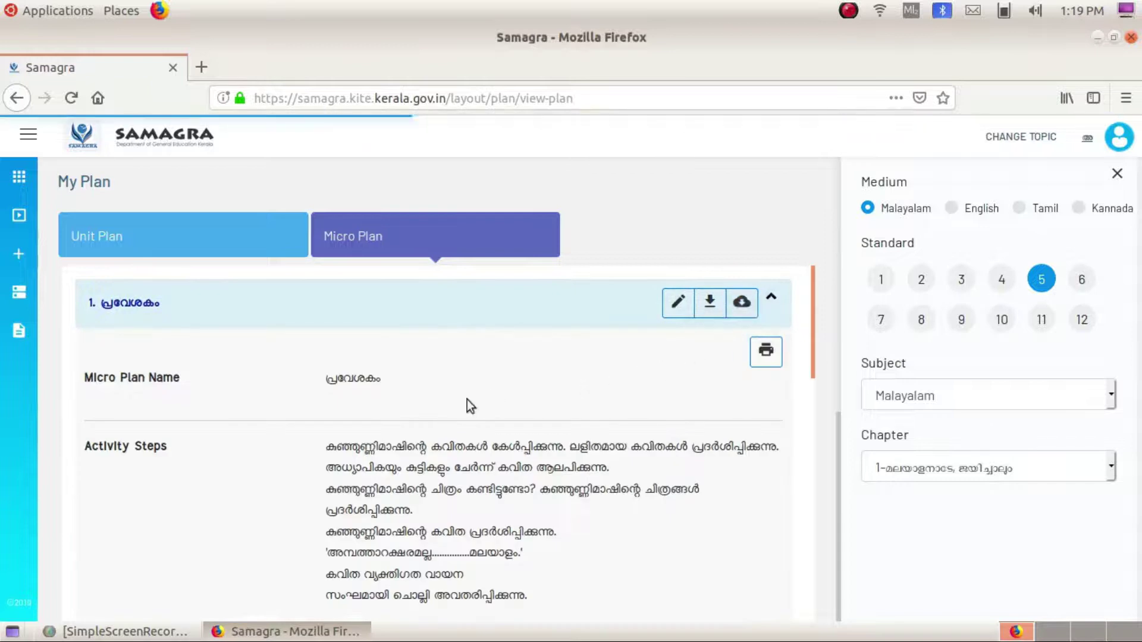
{"action": "scroll", "coordinate": [440, 401], "scroll_direction": "down", "scroll_amount": 1}
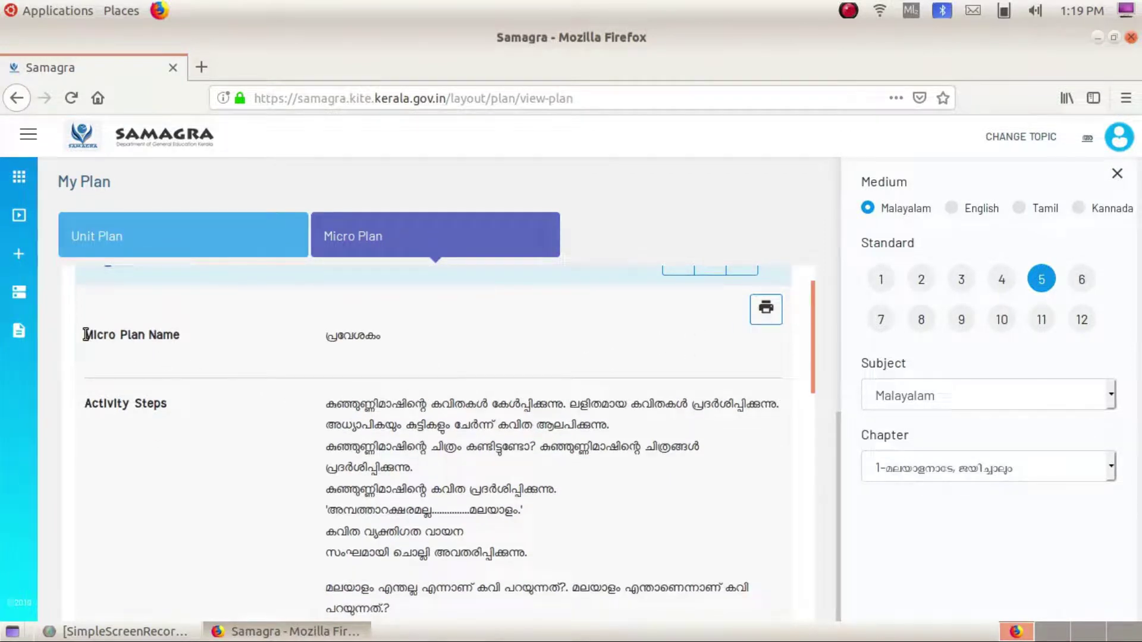
{"action": "left_click_drag", "start_coordinate": [87, 334], "coordinate": [392, 572]}
{"action": "scroll", "coordinate": [272, 472], "scroll_direction": "down", "scroll_amount": 3}
{"action": "scroll", "coordinate": [562, 549], "scroll_direction": "down", "scroll_amount": 3}
{"action": "scroll", "coordinate": [461, 571], "scroll_direction": "down", "scroll_amount": 2}
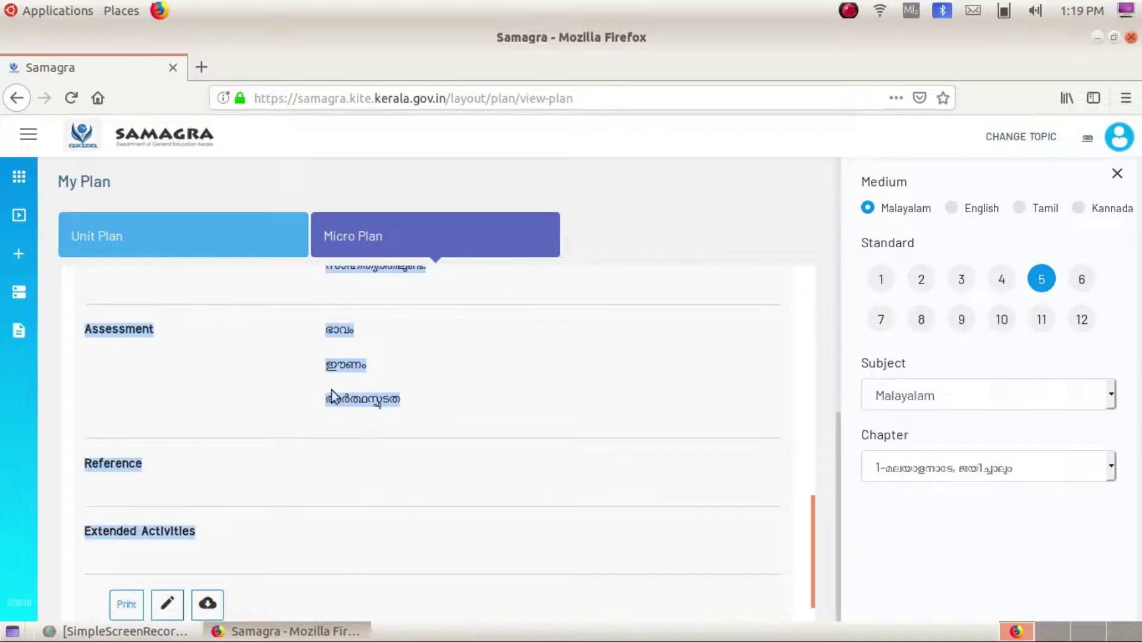
{"action": "right_click", "coordinate": [348, 368]}
{"action": "left_click", "coordinate": [360, 383]}
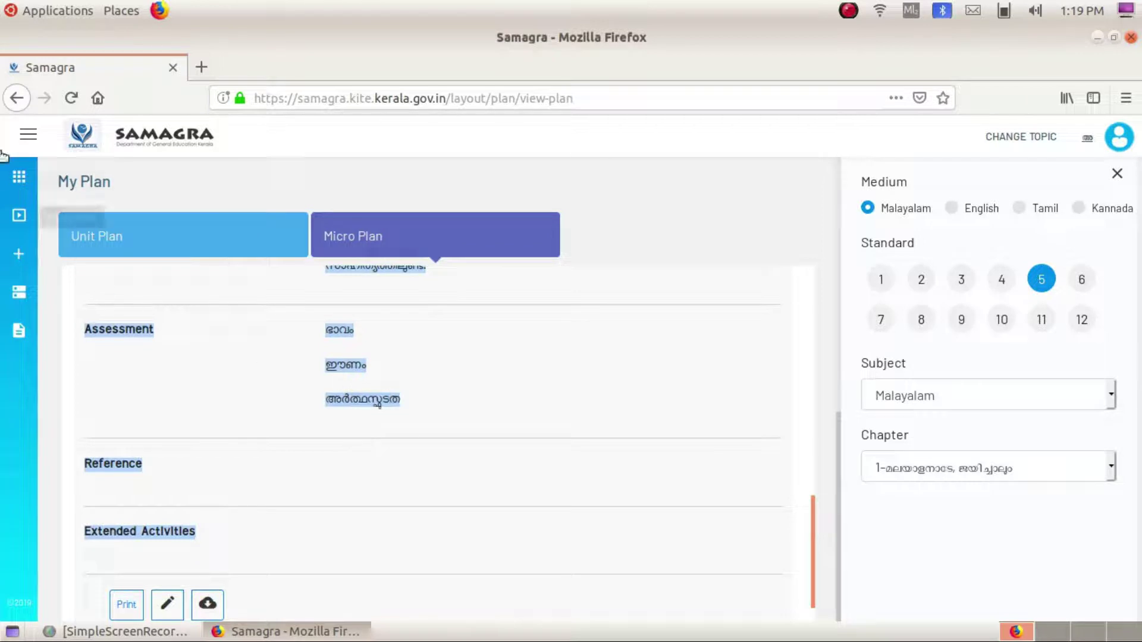
Start LibreOffice and create a new text document in a maximized window.
{"action": "left_click", "coordinate": [34, 12]}
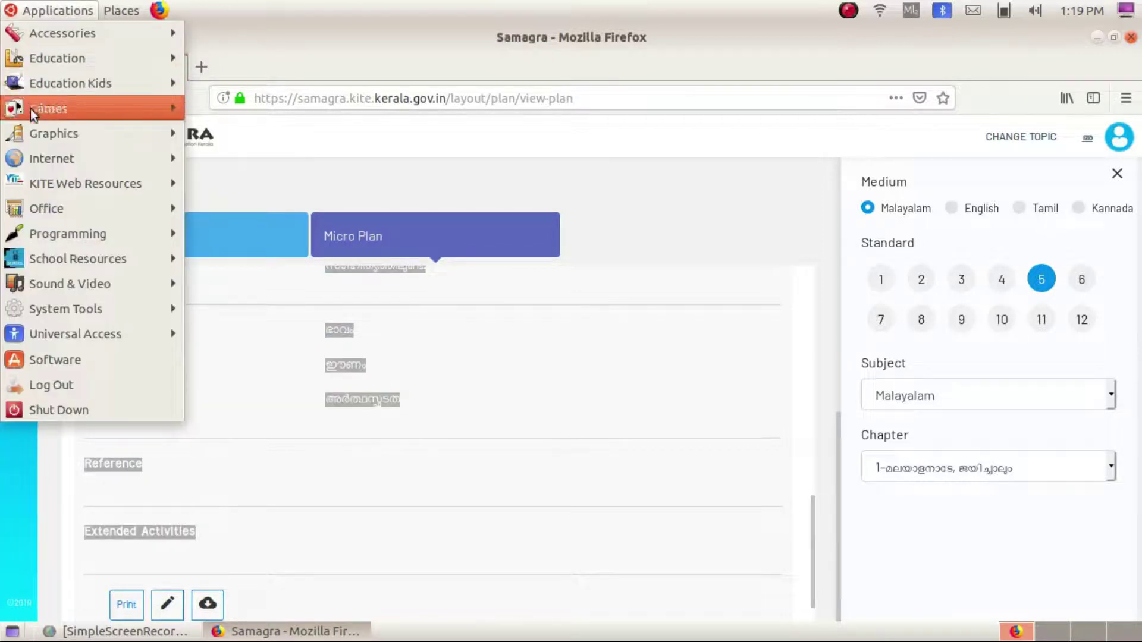
{"action": "mouse_move", "coordinate": [42, 209]}
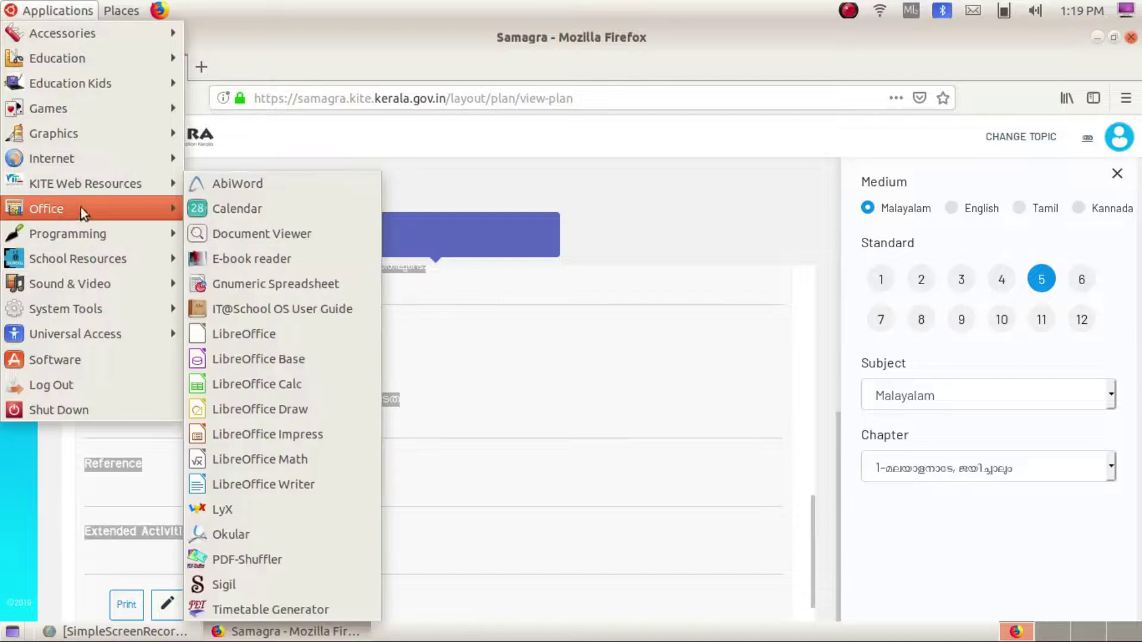
{"action": "left_click", "coordinate": [263, 334]}
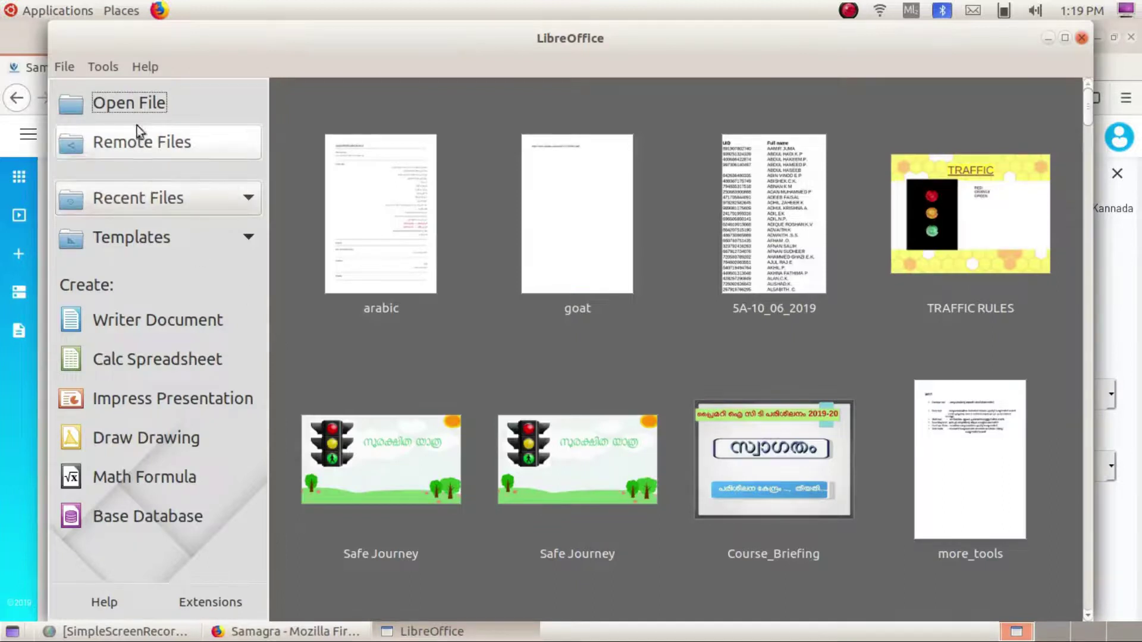
{"action": "left_click", "coordinate": [73, 64]}
{"action": "mouse_move", "coordinate": [86, 93]}
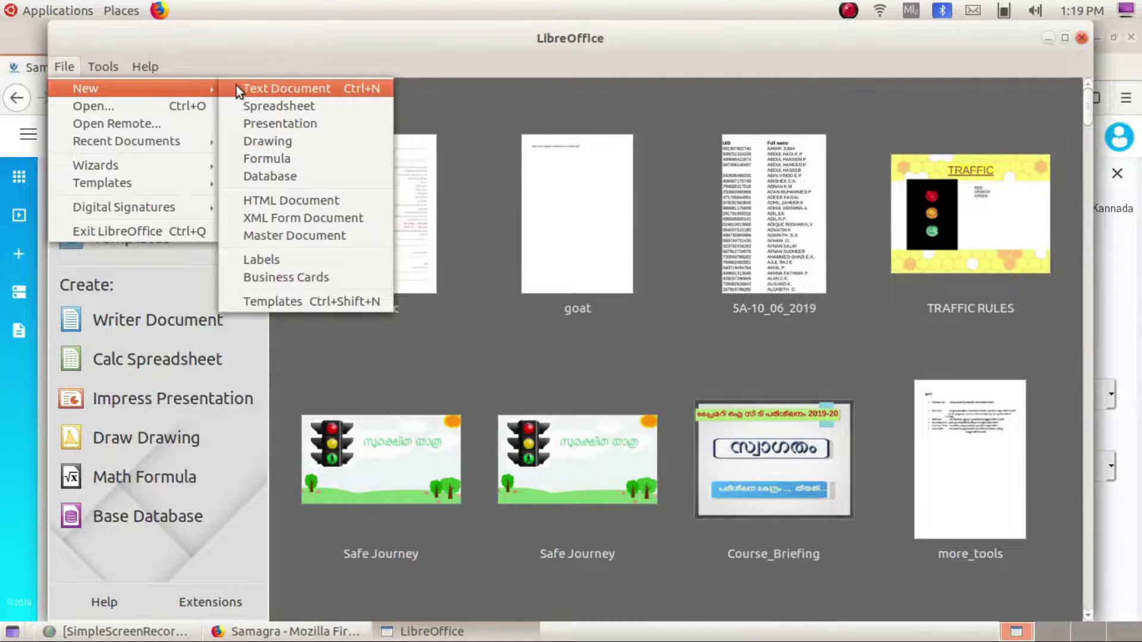
{"action": "left_click", "coordinate": [280, 89]}
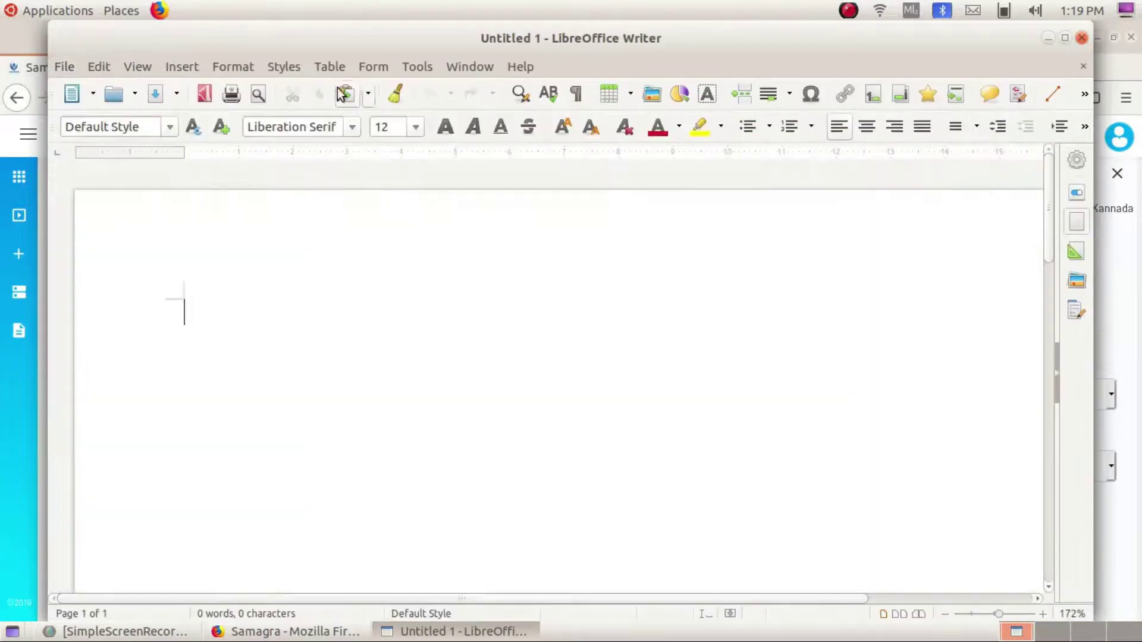
{"action": "left_click", "coordinate": [1064, 37]}
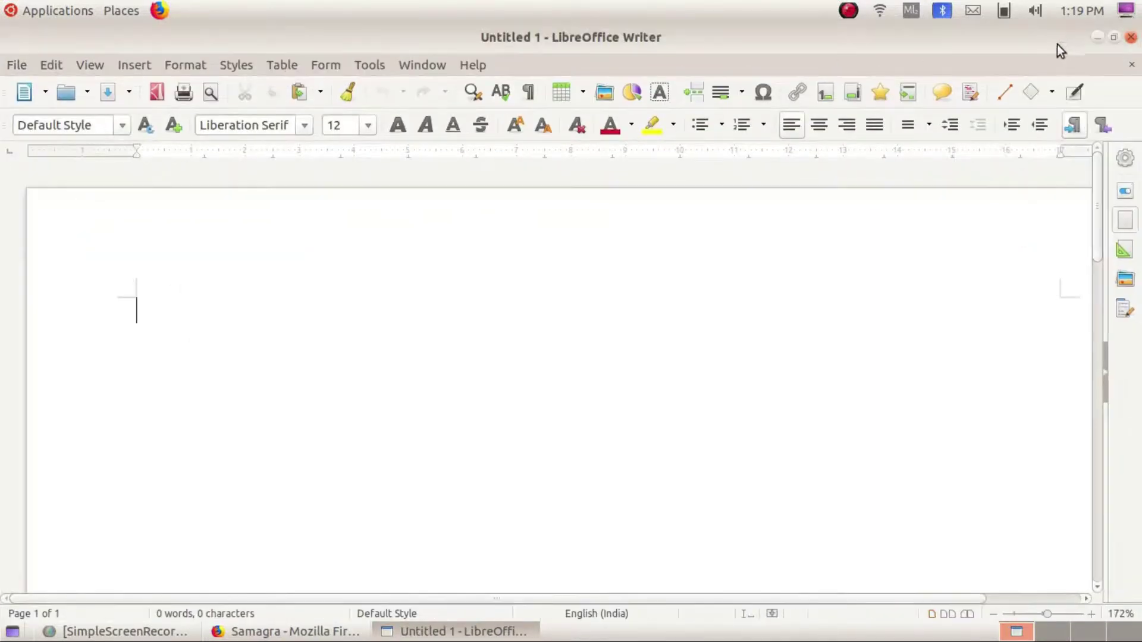
Paste the copied micro plan into the blank document and return to its beginning.
{"action": "right_click", "coordinate": [144, 317]}
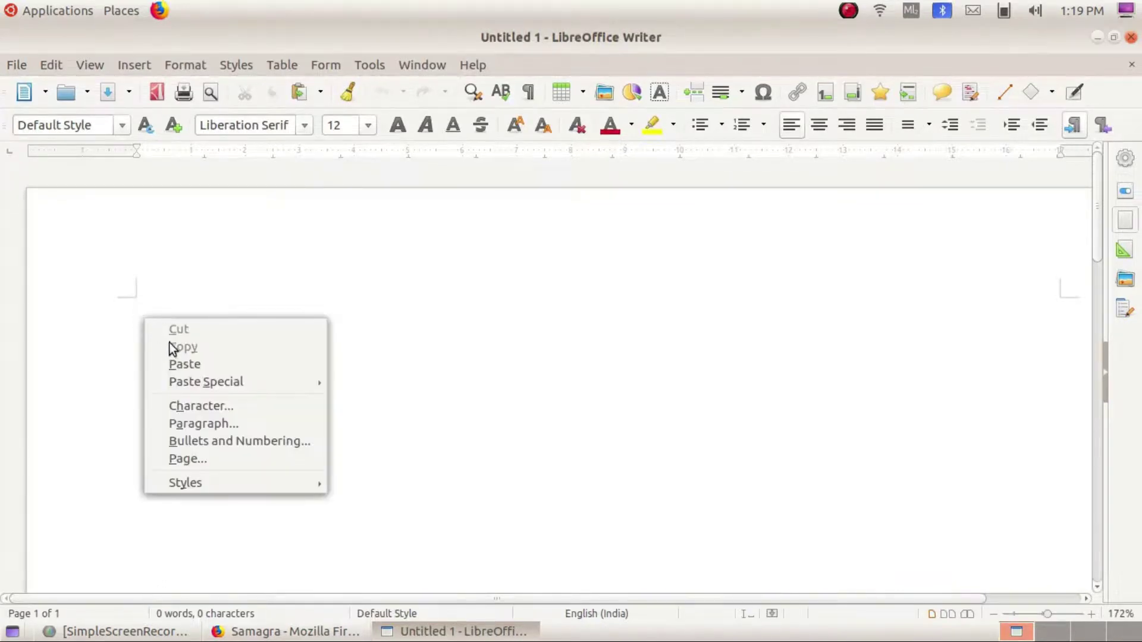
{"action": "left_click", "coordinate": [170, 363]}
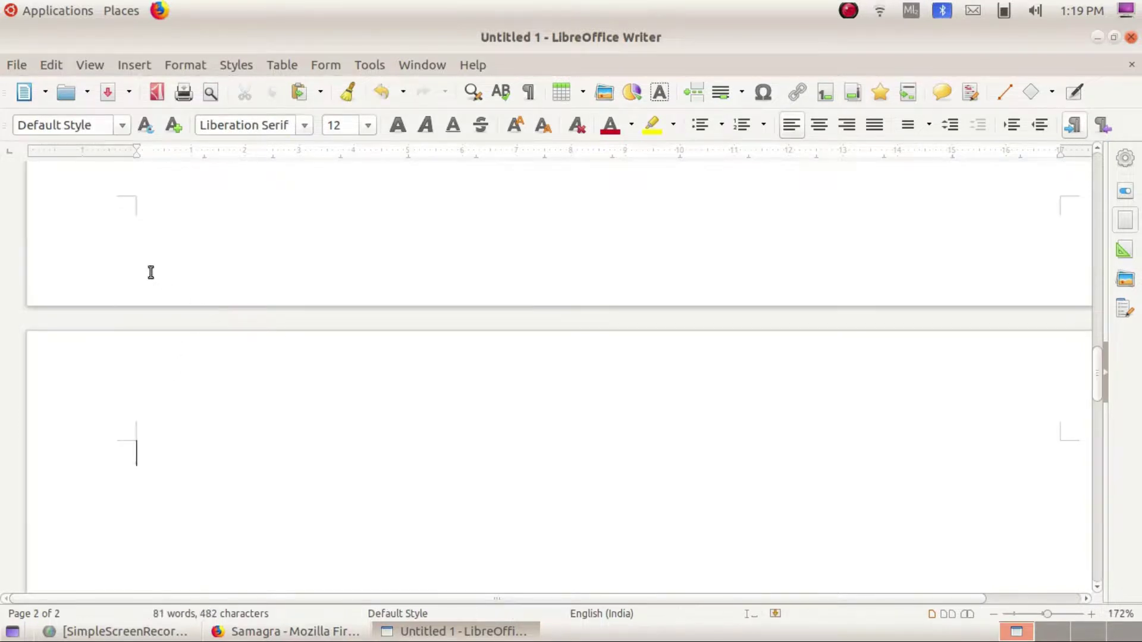
{"action": "scroll", "coordinate": [152, 273], "scroll_direction": "up", "scroll_amount": 10}
{"action": "scroll", "coordinate": [148, 289], "scroll_direction": "up", "scroll_amount": 10}
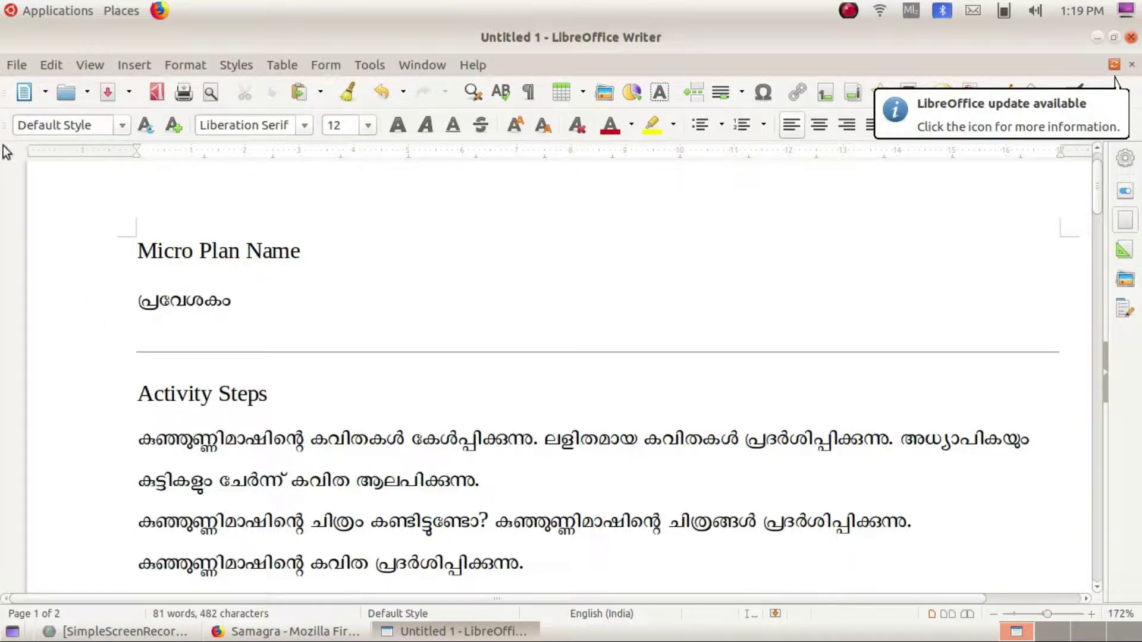
Export the document as PDF with the default options and choose the TEACHING MANUEL folder on the Desktop as destination.
{"action": "left_click", "coordinate": [16, 65]}
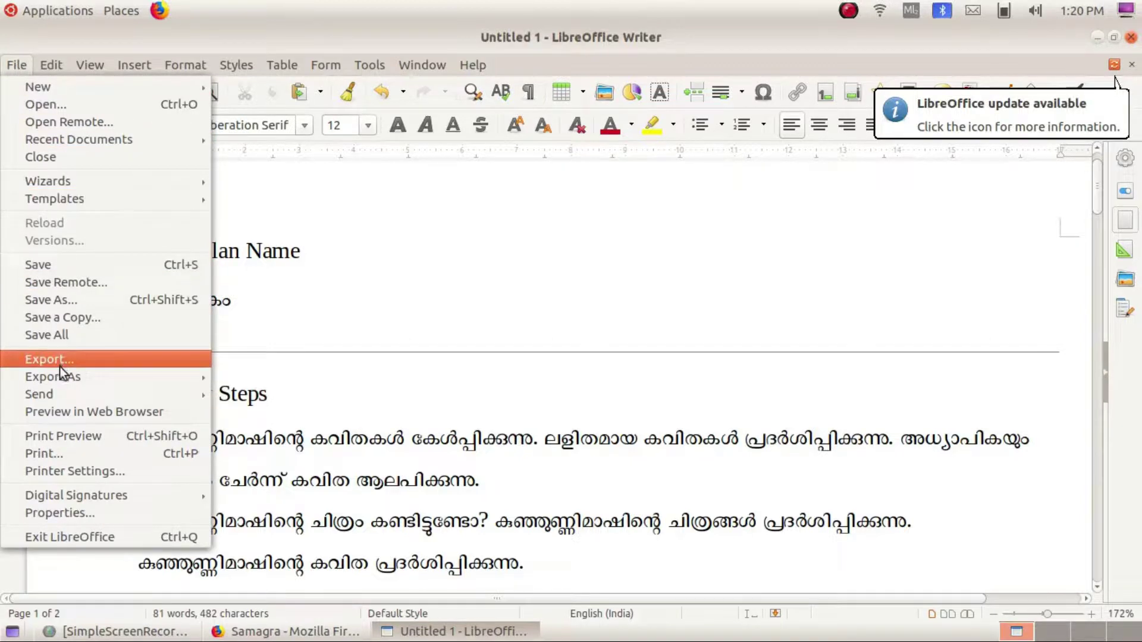
{"action": "mouse_move", "coordinate": [62, 372]}
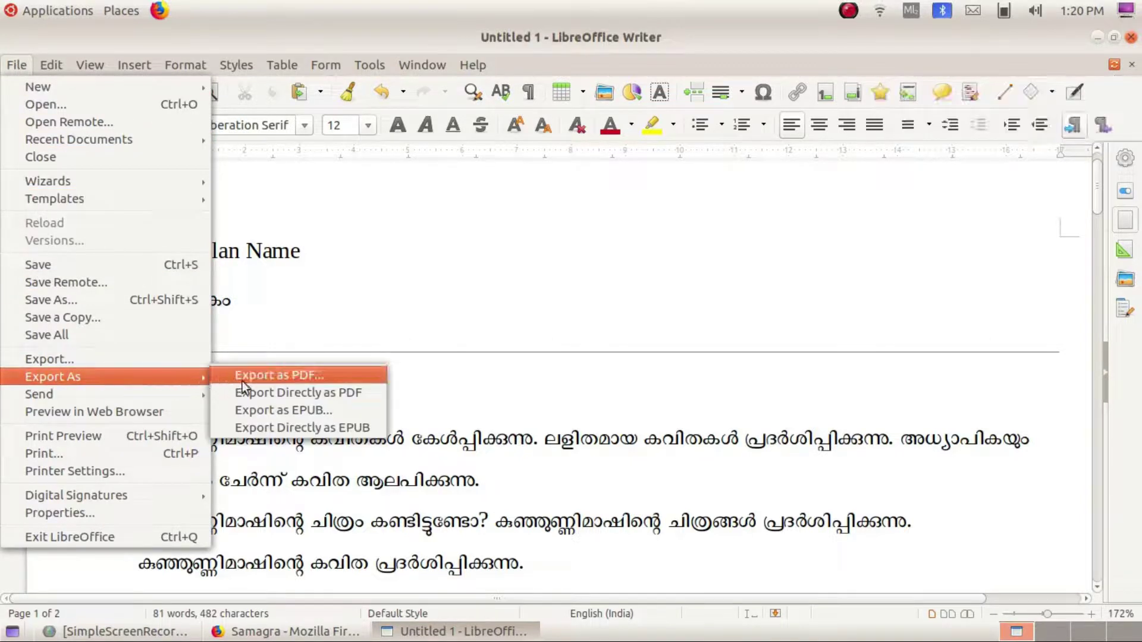
{"action": "left_click", "coordinate": [295, 375]}
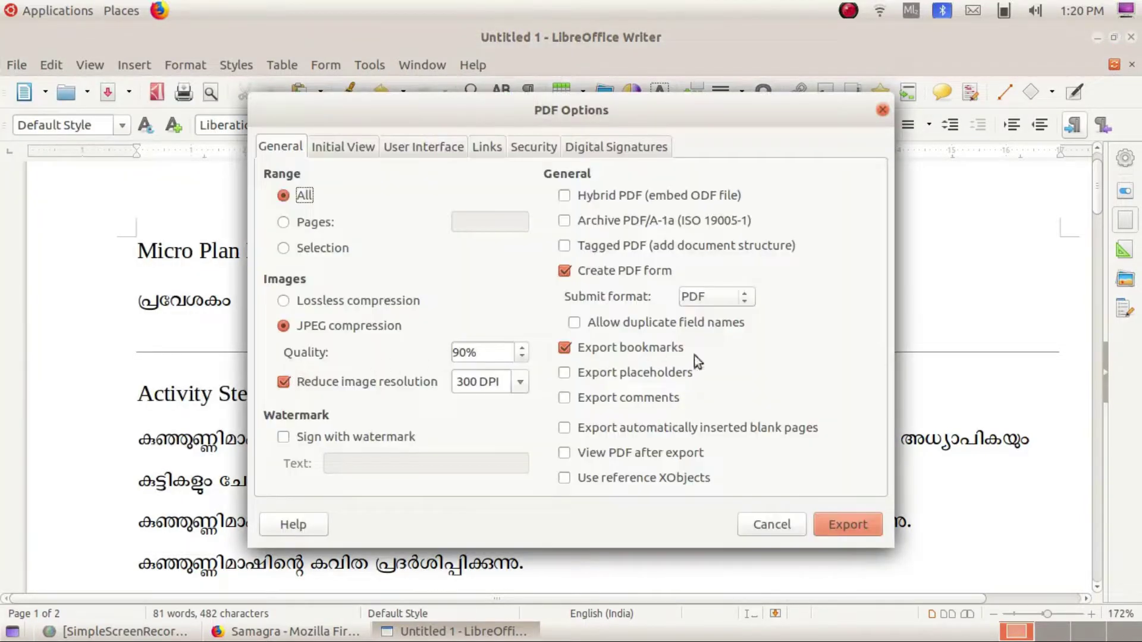
{"action": "left_click", "coordinate": [848, 526]}
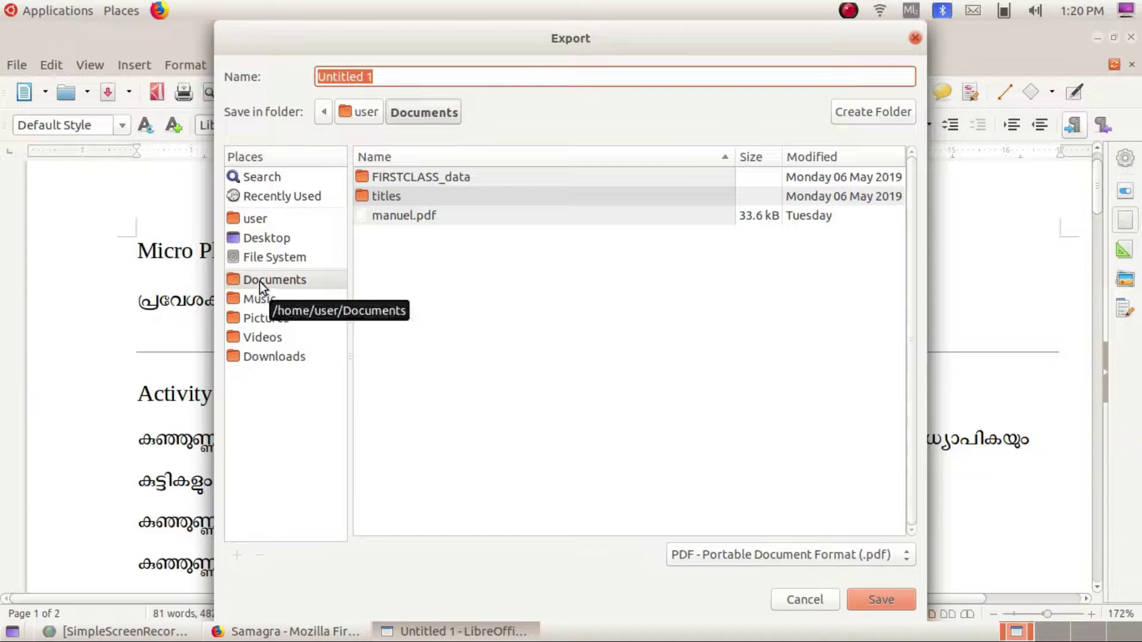
{"action": "left_click", "coordinate": [270, 239]}
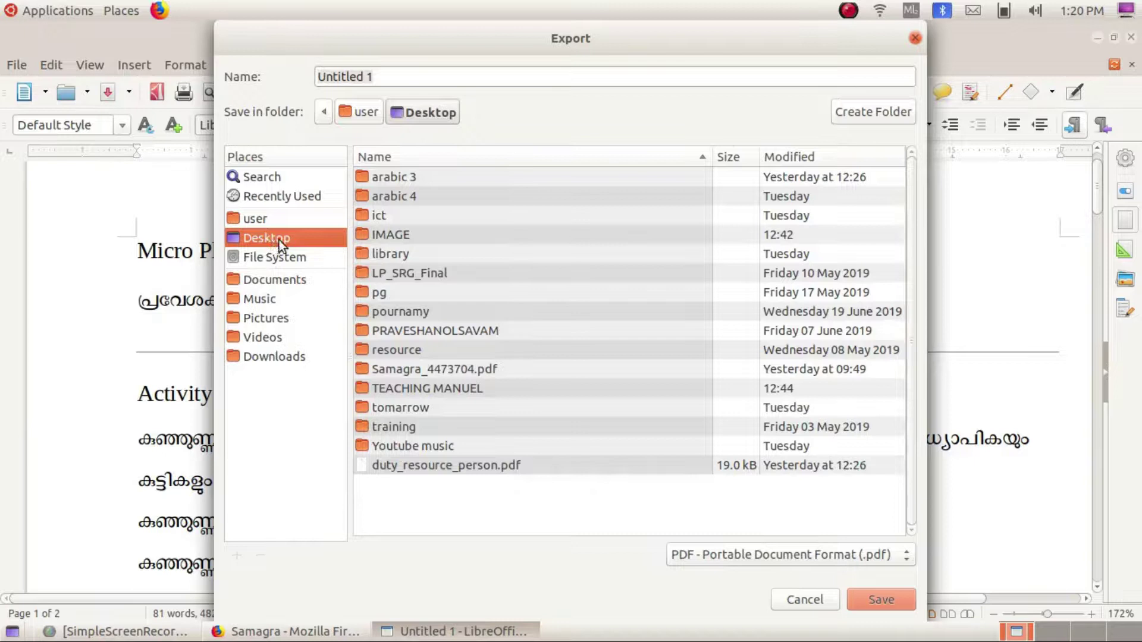
{"action": "left_click", "coordinate": [427, 388]}
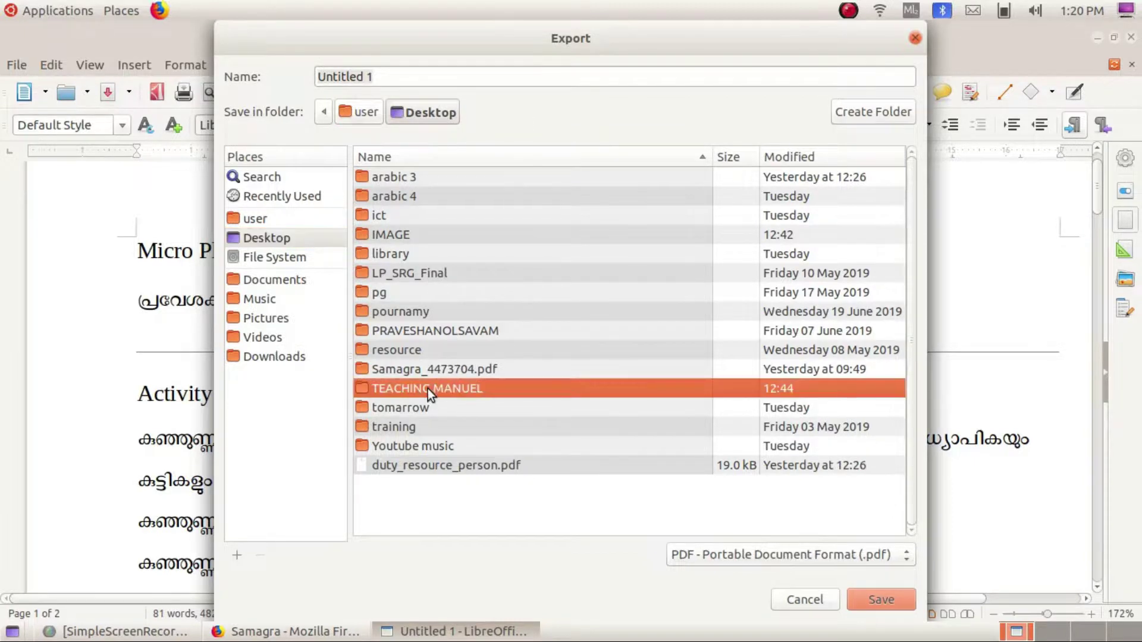
{"action": "double_click", "coordinate": [427, 388]}
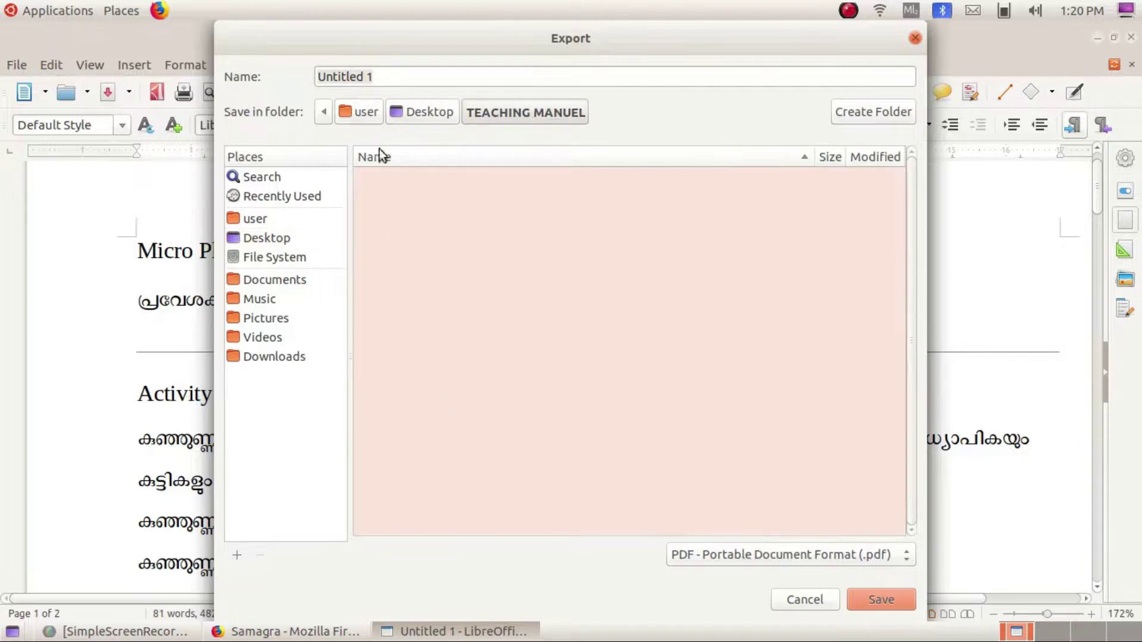
Switch the keyboard input to English, name the PDF file MY PLAN, and save the export.
{"action": "left_click", "coordinate": [375, 79]}
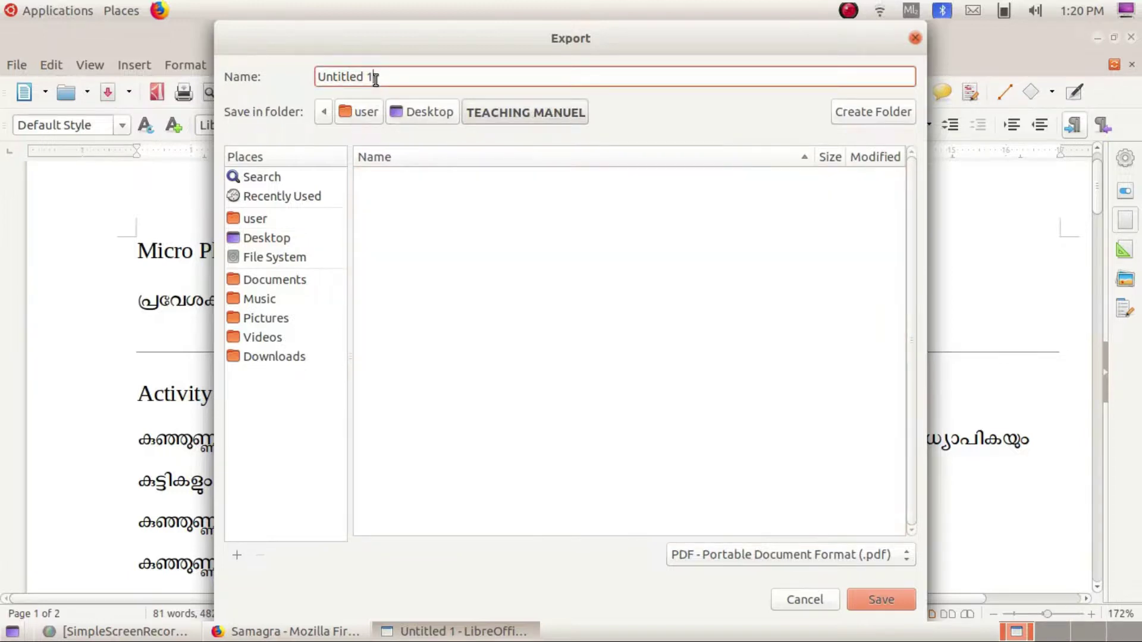
{"action": "key", "text": "BackSpace"}
{"action": "key", "text": "BackSpace"}
{"action": "key", "text": "BackSpace"}
{"action": "key", "text": "BackSpace"}
{"action": "key", "text": "BackSpace"}
{"action": "key", "text": "BackSpace"}
{"action": "key", "text": "BackSpace"}
{"action": "key", "text": "BackSpace"}
{"action": "key", "text": "BackSpace"}
{"action": "key", "text": "BackSpace"}
{"action": "type", "text": "ന്യബ"}
{"action": "key", "text": "BackSpace"}
{"action": "key", "text": "BackSpace"}
{"action": "left_click", "coordinate": [911, 10]}
{"action": "key", "text": "Return"}
{"action": "type", "text": "MY PLAN"}
{"action": "left_click", "coordinate": [882, 598]}
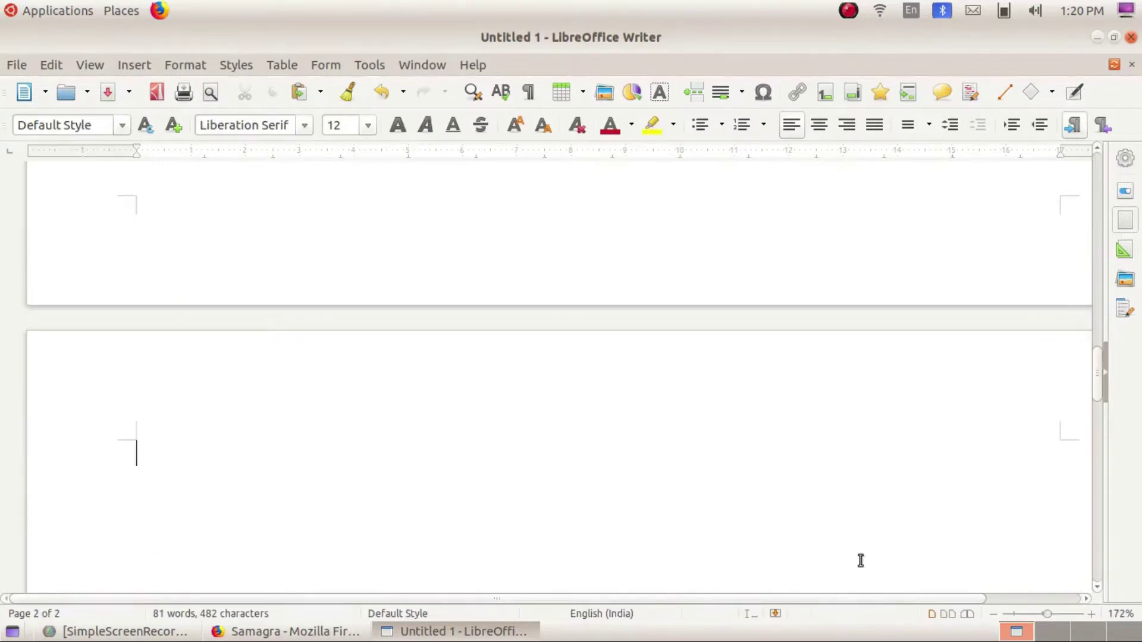
Close the untitled text document without saving its changes.
{"action": "left_click", "coordinate": [1130, 37]}
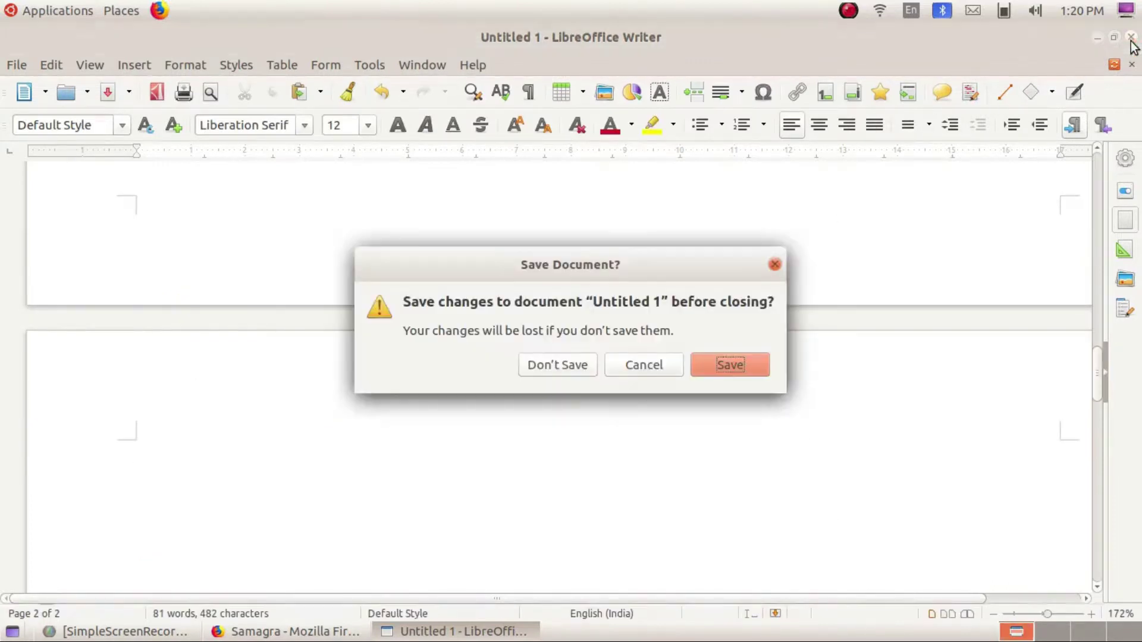
{"action": "left_click", "coordinate": [569, 366]}
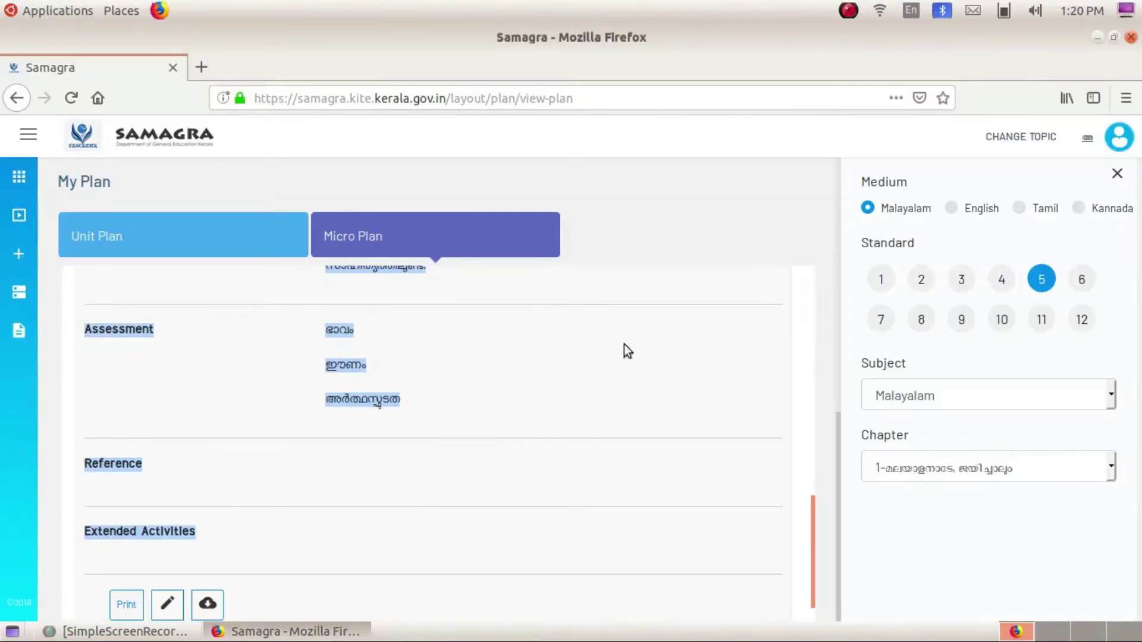
Sign out of the Samagra account and close the browser.
{"action": "left_click", "coordinate": [1118, 144]}
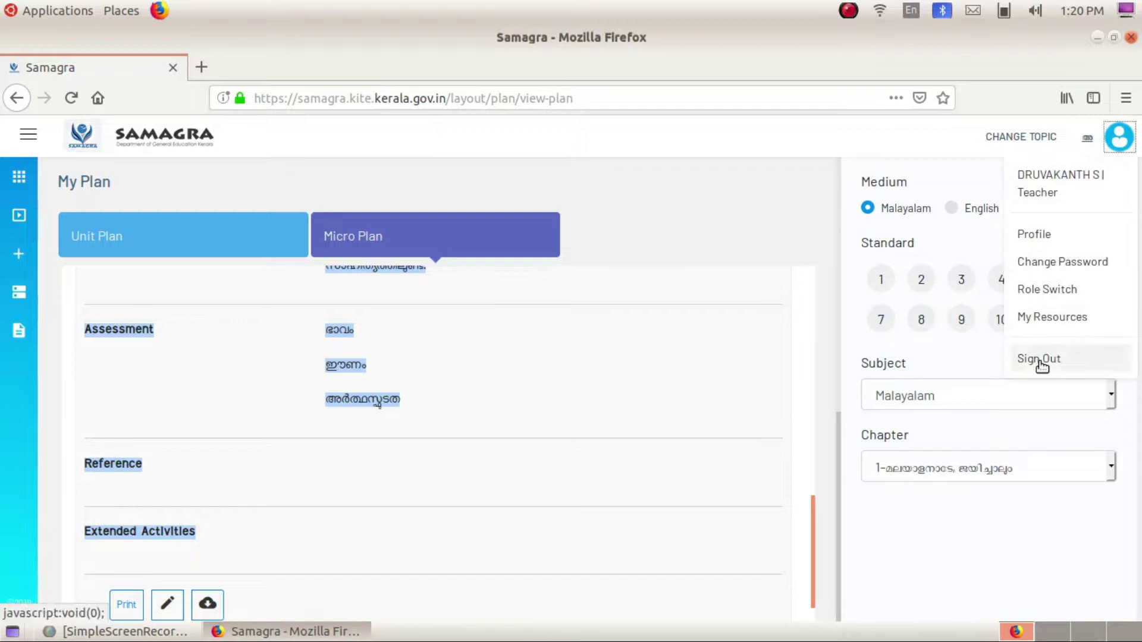
{"action": "left_click", "coordinate": [1040, 359]}
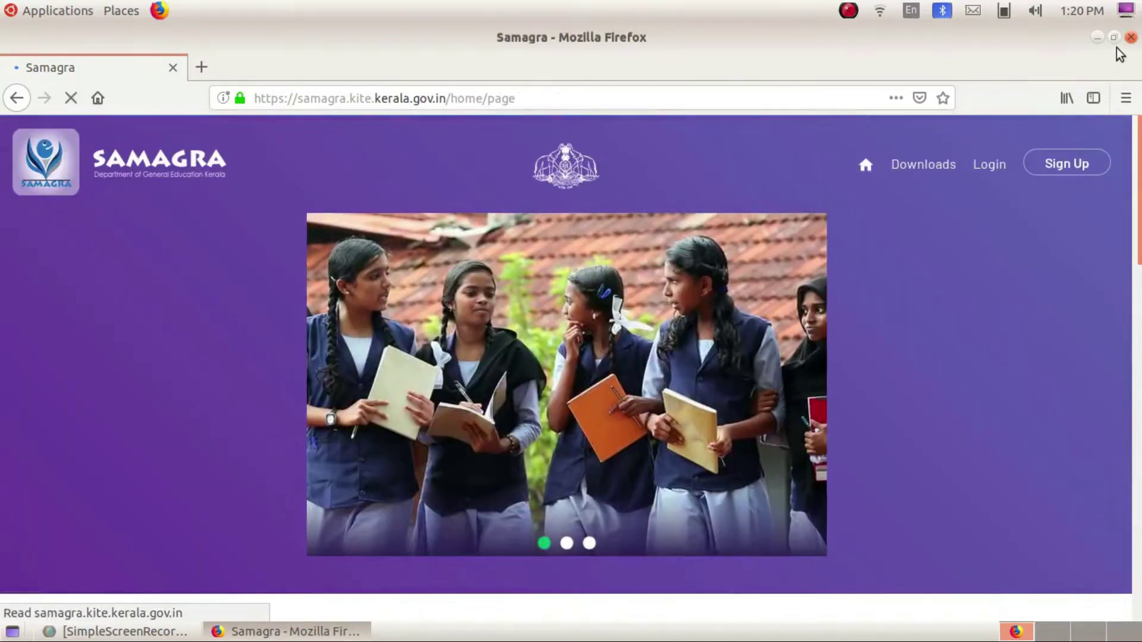
{"action": "left_click", "coordinate": [1130, 37]}
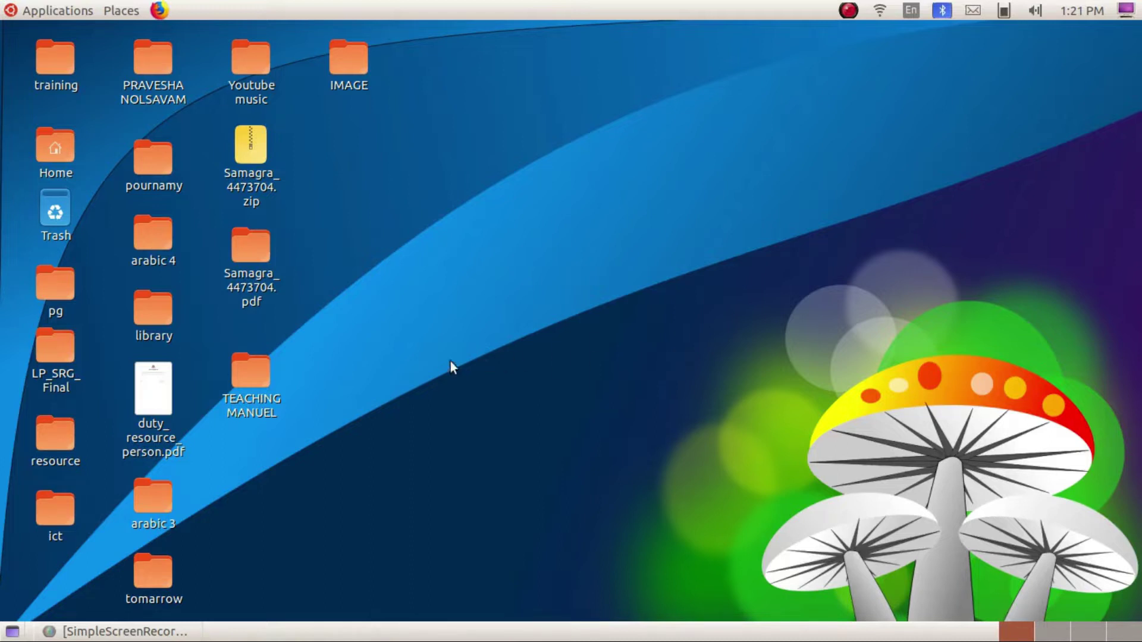
Open MY PLAN.pdf from the desktop's TEACHING MANUEL folder, review its contents, and close the document and folder.
{"action": "double_click", "coordinate": [244, 380]}
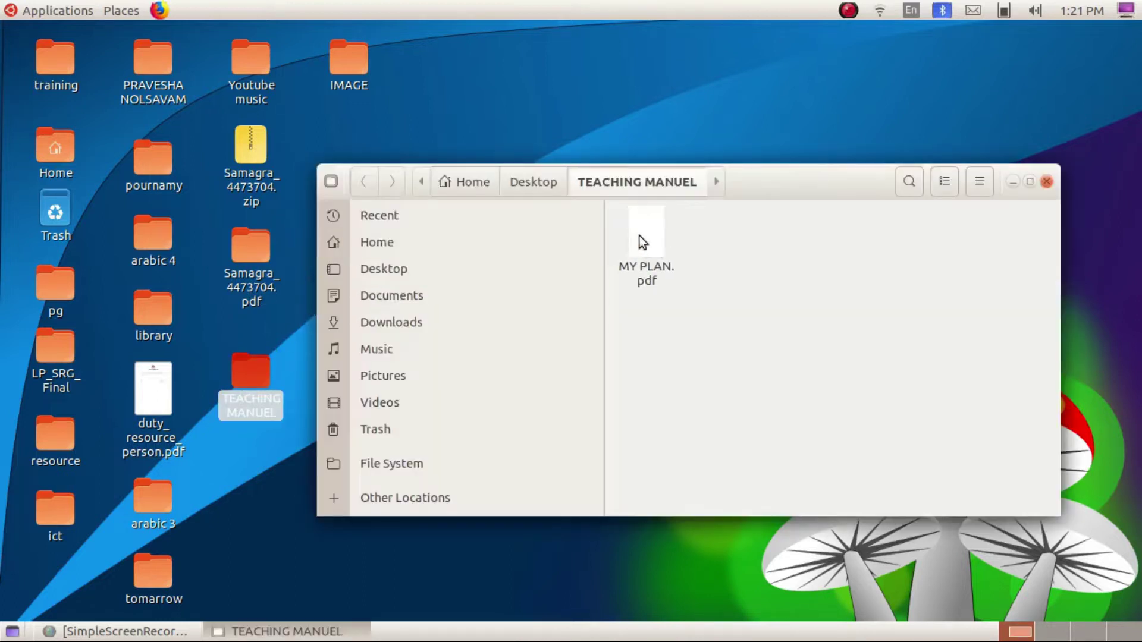
{"action": "double_click", "coordinate": [639, 235]}
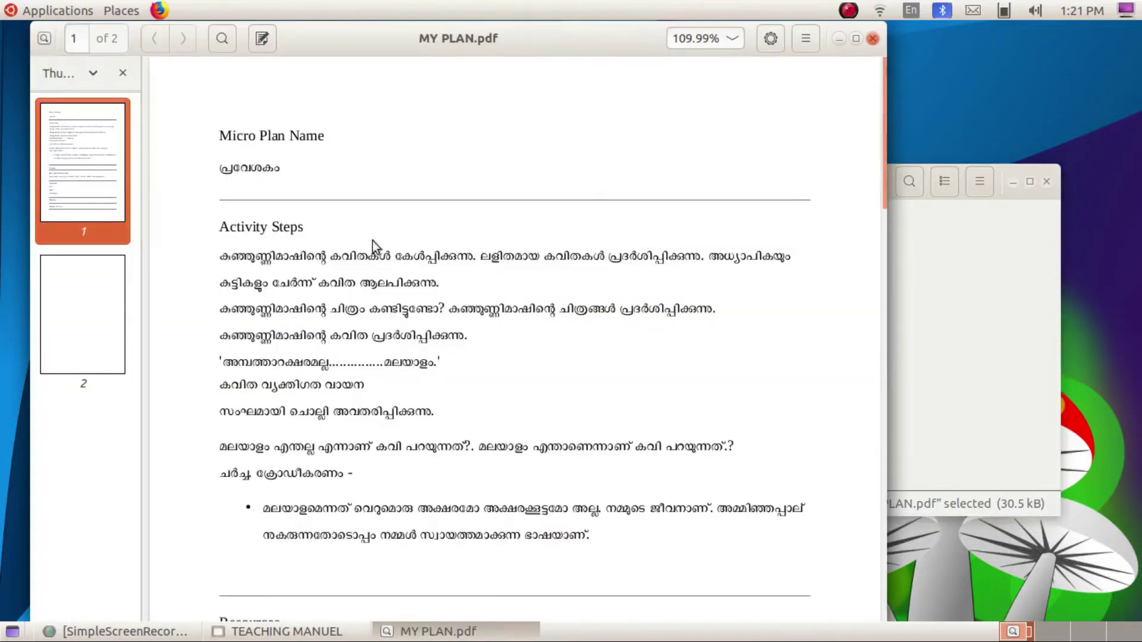
{"action": "scroll", "coordinate": [333, 179], "scroll_direction": "down", "scroll_amount": 5}
{"action": "scroll", "coordinate": [352, 221], "scroll_direction": "down", "scroll_amount": 8}
{"action": "scroll", "coordinate": [373, 233], "scroll_direction": "up", "scroll_amount": 3}
{"action": "scroll", "coordinate": [377, 224], "scroll_direction": "up", "scroll_amount": 10}
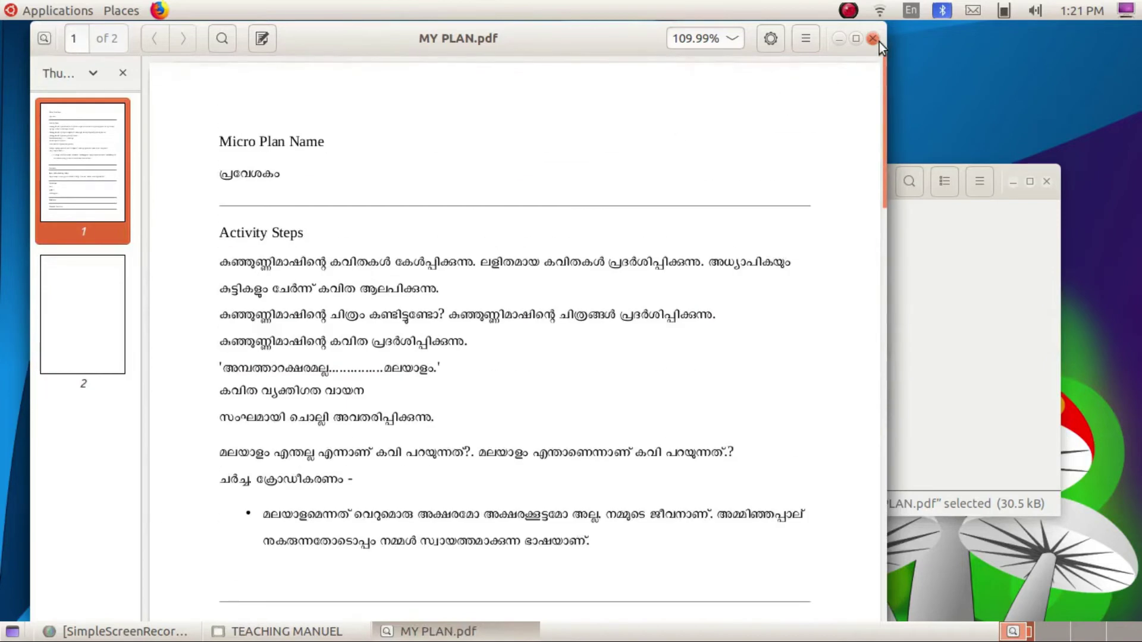
{"action": "left_click", "coordinate": [876, 41]}
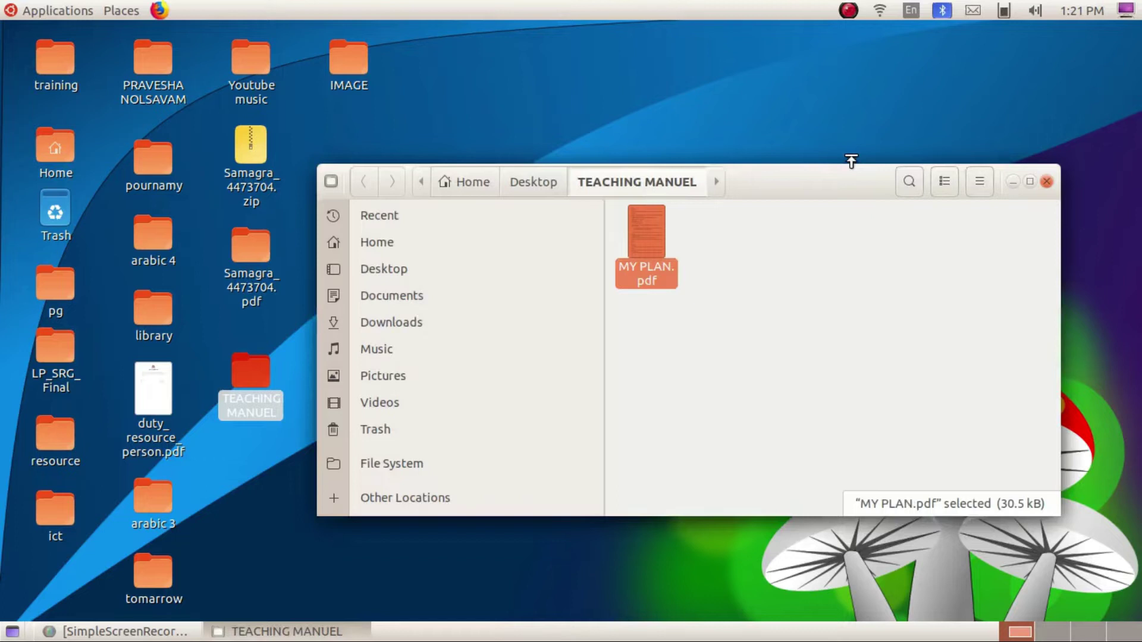
{"action": "left_click_drag", "start_coordinate": [834, 185], "coordinate": [782, 180]}
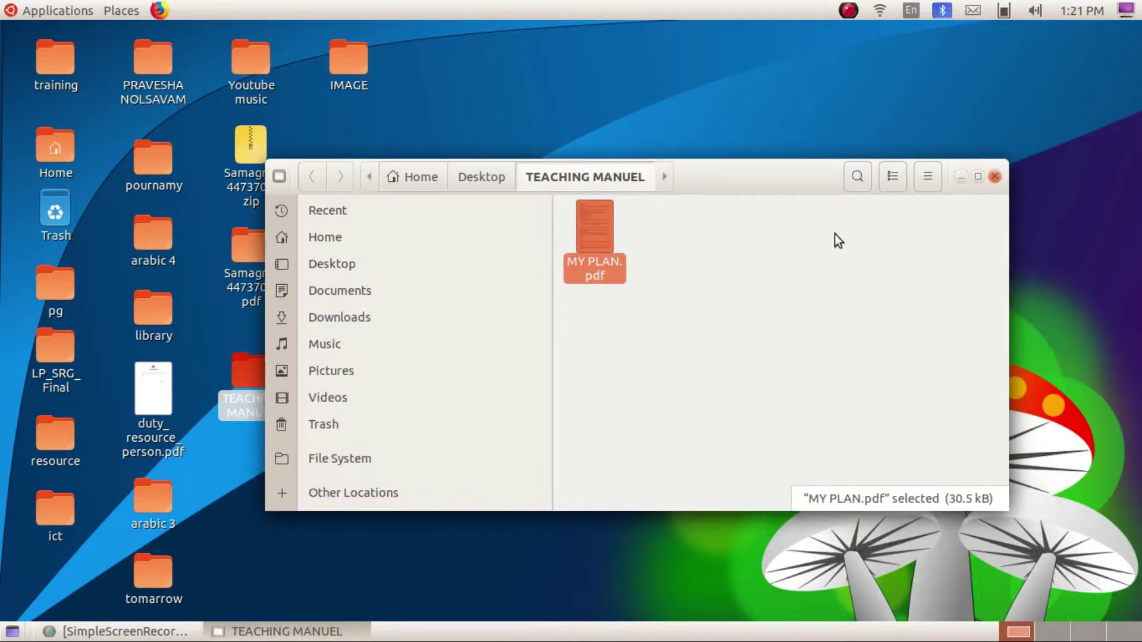
{"action": "left_click", "coordinate": [995, 177]}
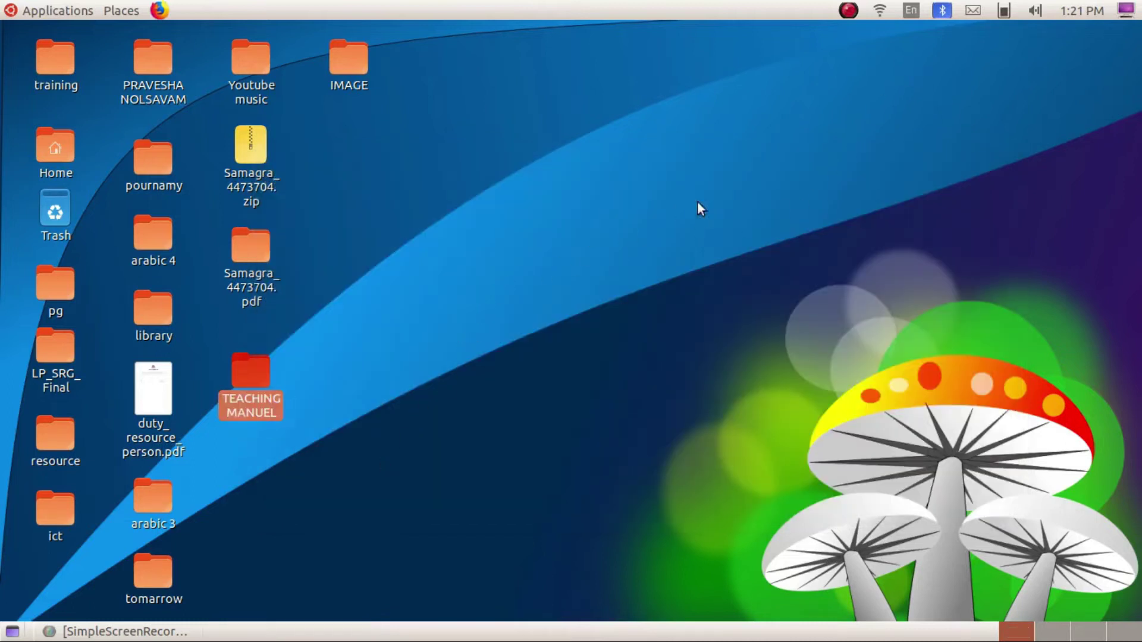
{"action": "left_click", "coordinate": [848, 11]}
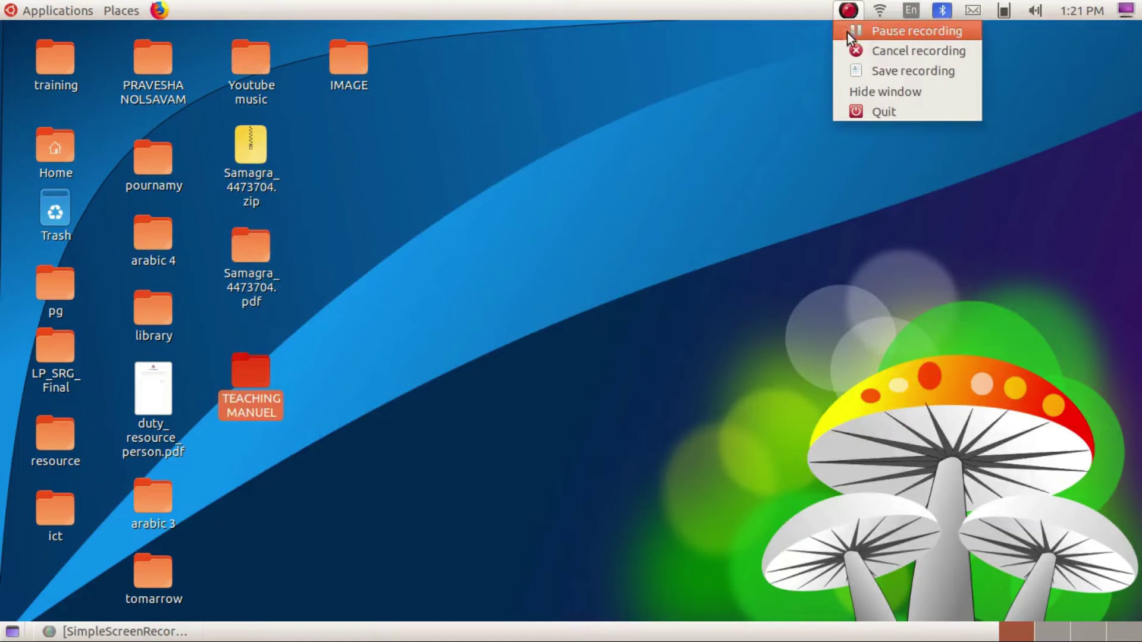
{"action": "left_click", "coordinate": [858, 70]}
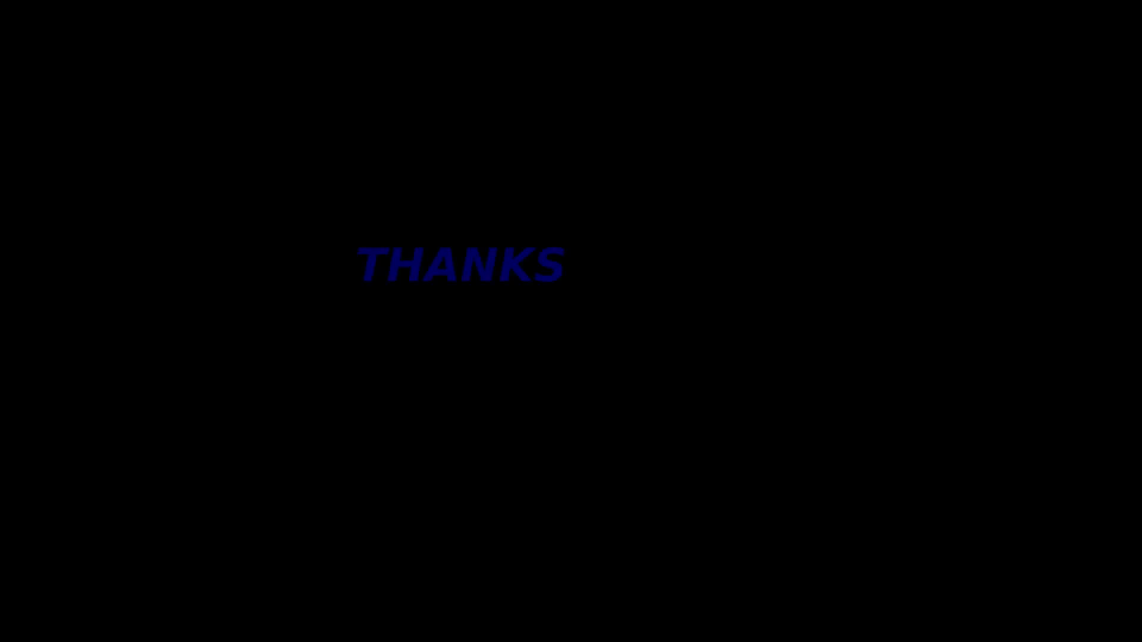